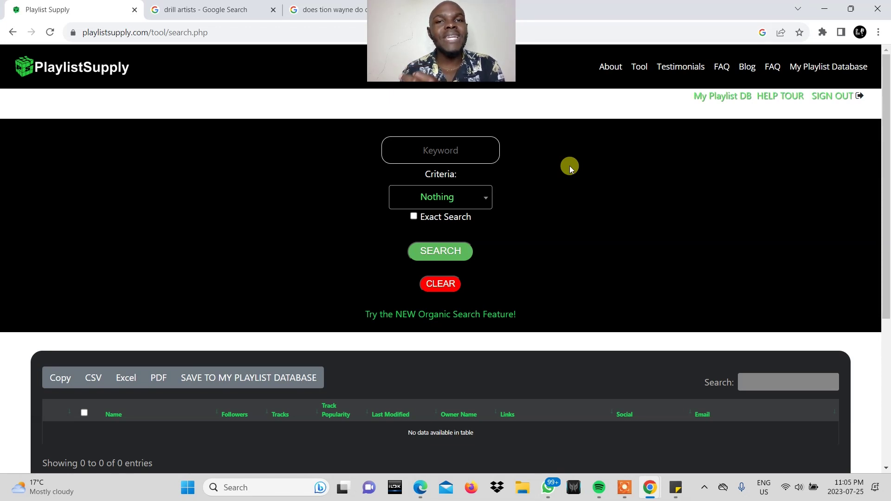
# Look through the available search criteria options, from Email to Twitter, without changing the selection
pyautogui.click(459, 199)
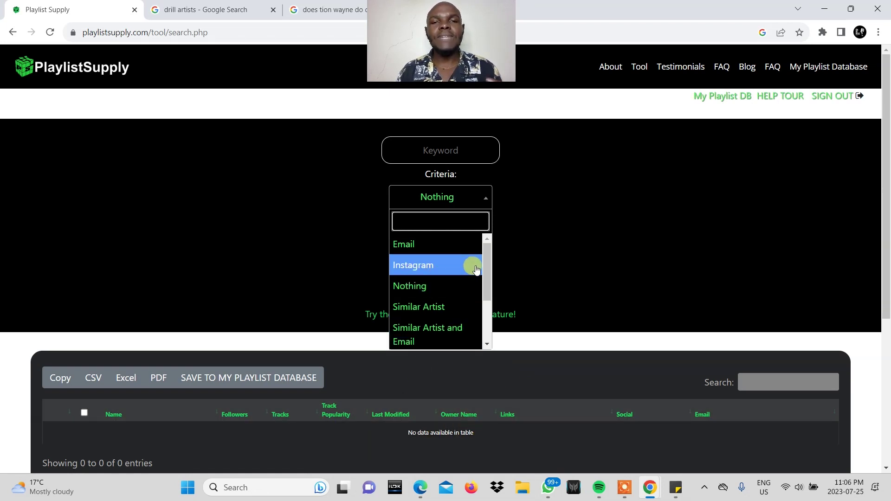
pyautogui.scroll(-1, 437, 272)
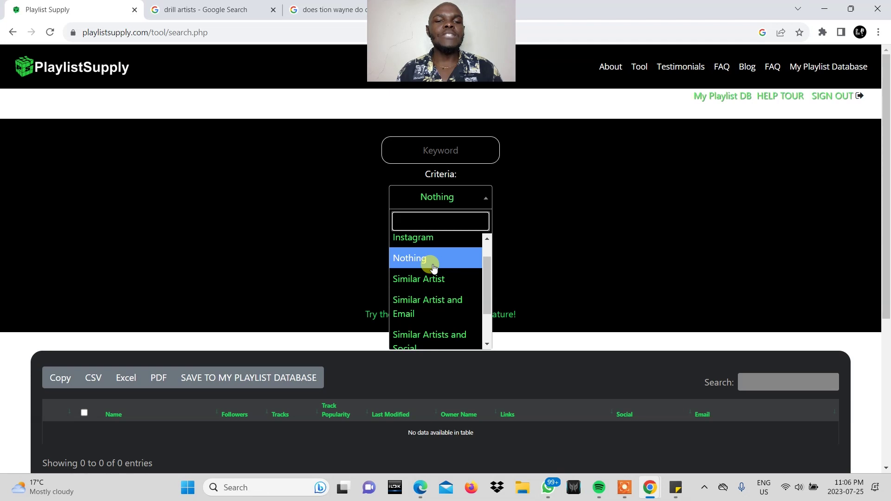
pyautogui.scroll(-2, 433, 268)
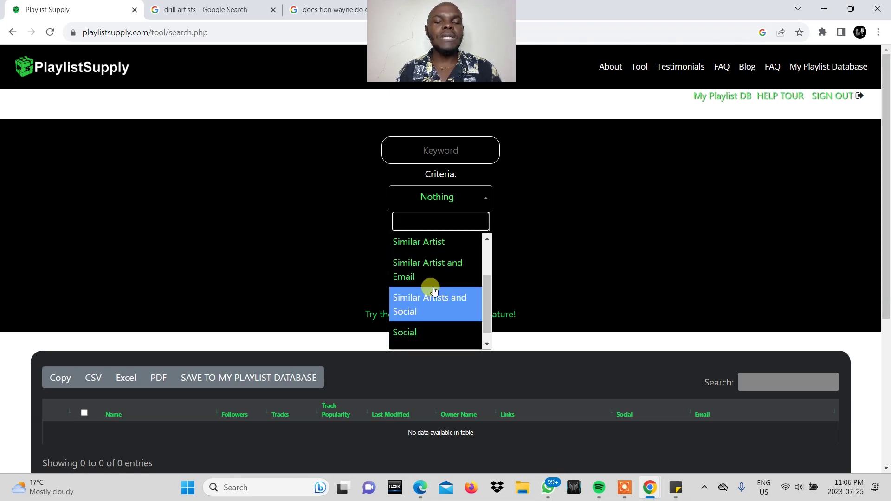
pyautogui.scroll(3, 408, 267)
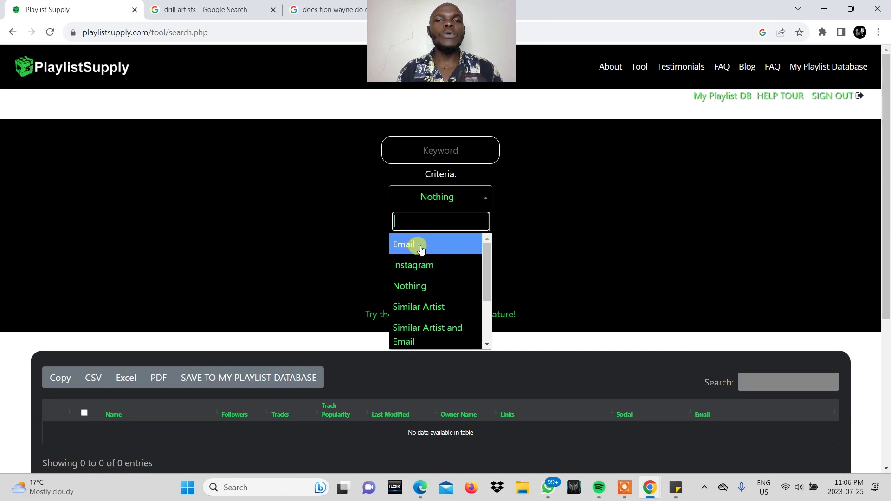
pyautogui.scroll(-2, 420, 280)
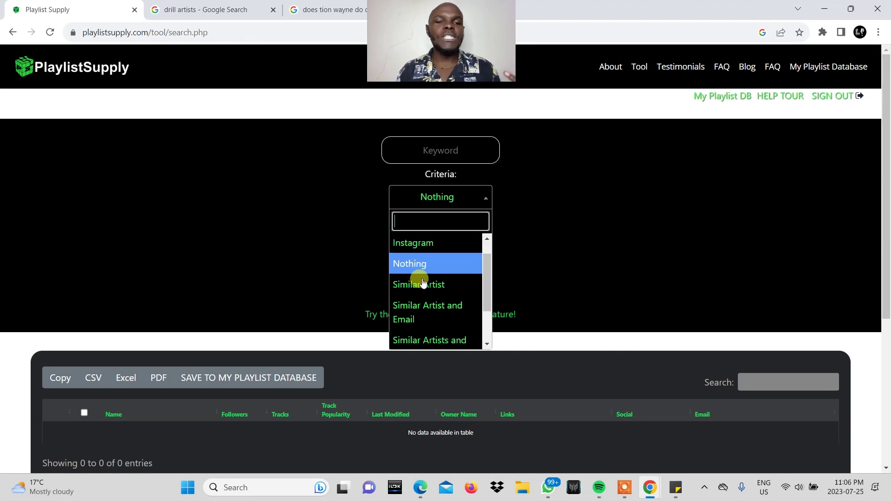
pyautogui.scroll(-1, 413, 280)
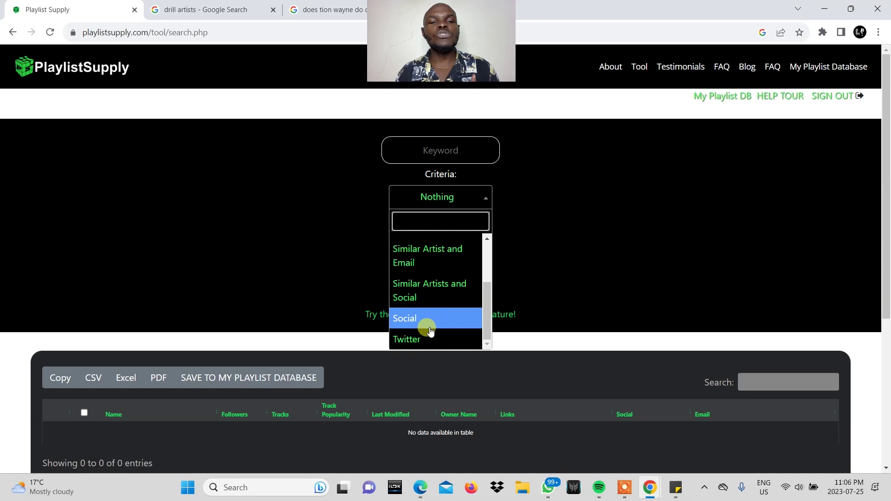
pyautogui.scroll(4, 436, 321)
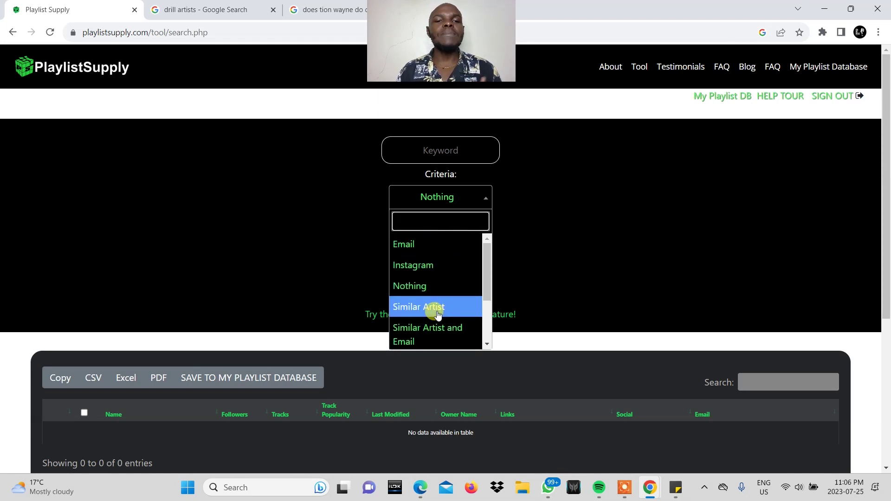
pyautogui.click(603, 249)
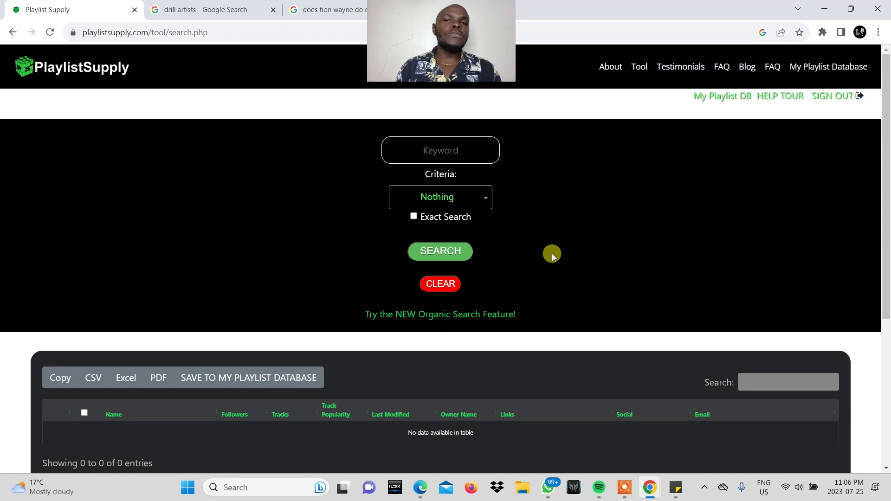
# Run a playlist search for the keyword drill with the criteria set to Email
pyautogui.click(446, 144)
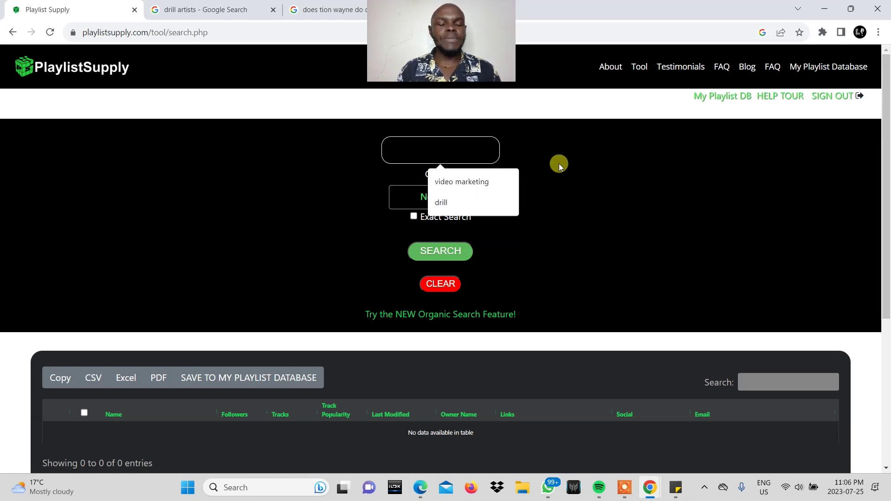
pyautogui.click(442, 203)
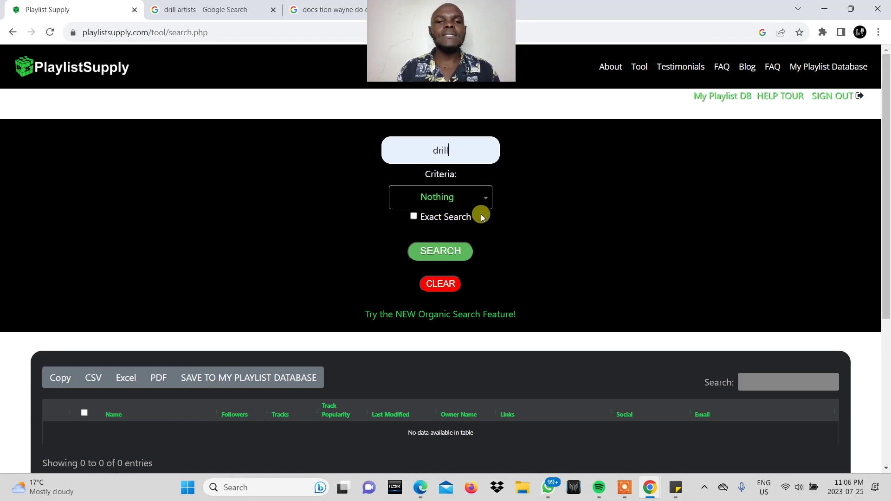
pyautogui.click(438, 205)
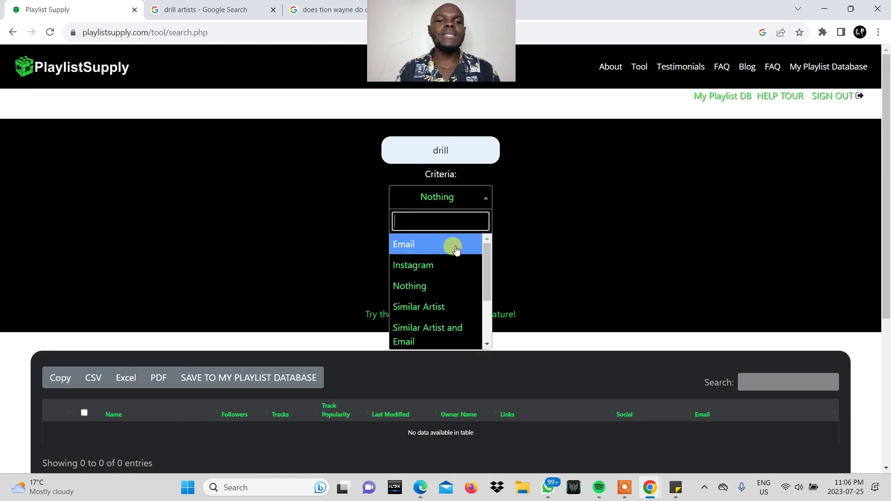
pyautogui.click(424, 245)
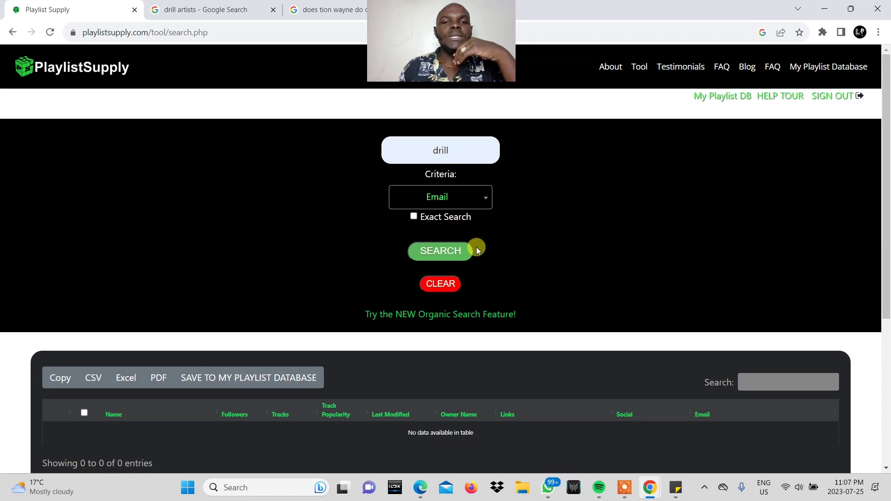
pyautogui.scroll(-1, 476, 247)
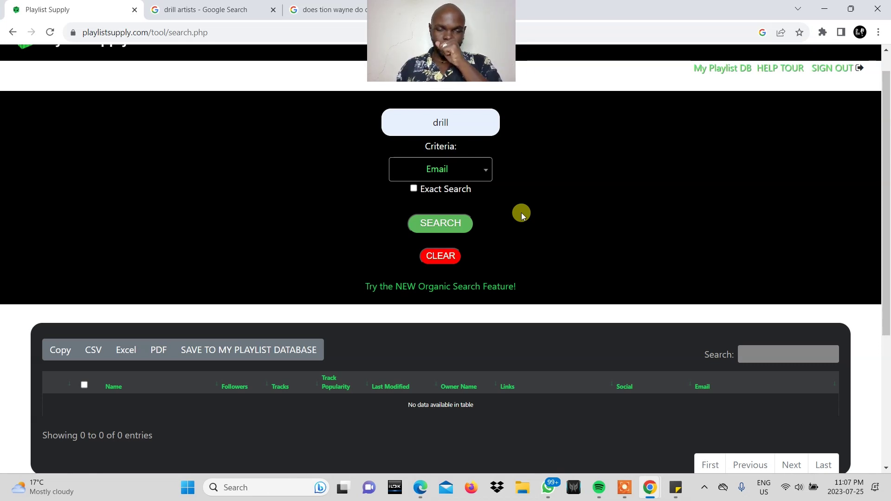
pyautogui.click(450, 223)
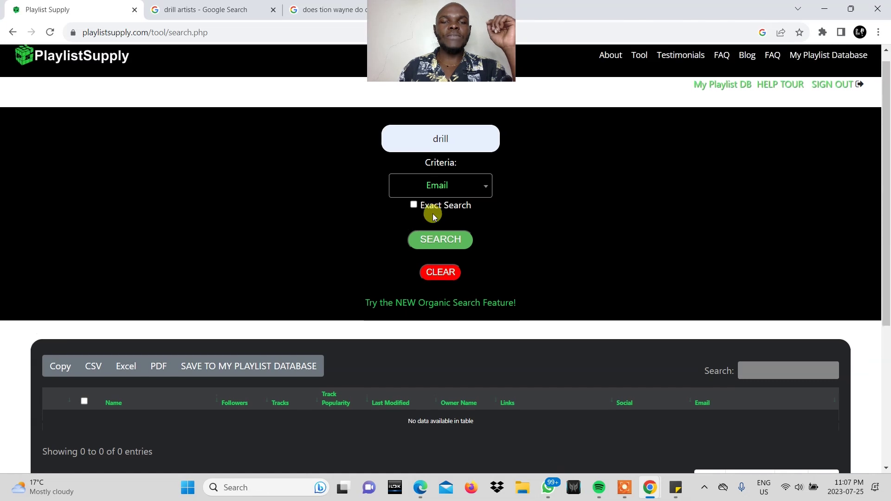
pyautogui.click(437, 243)
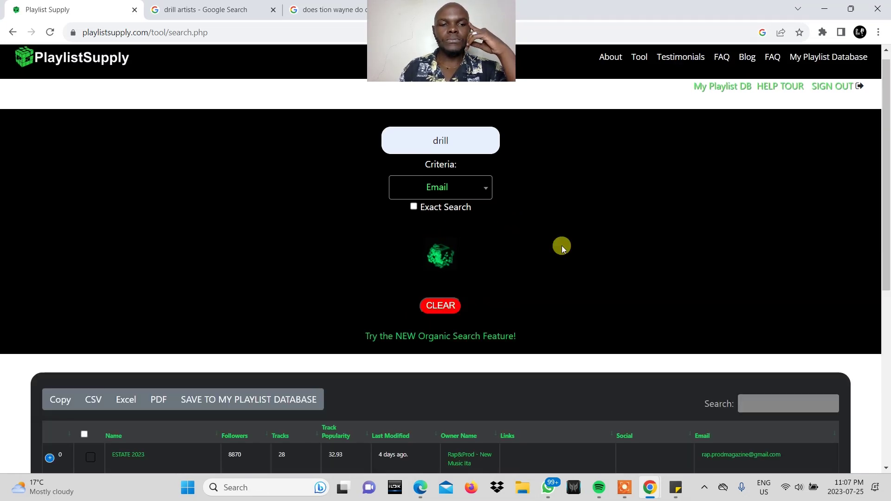
# Examine the first playlists returned for drill, checking their followers, track popularity, last modified dates and contact emails
pyautogui.scroll(-4, 562, 246)
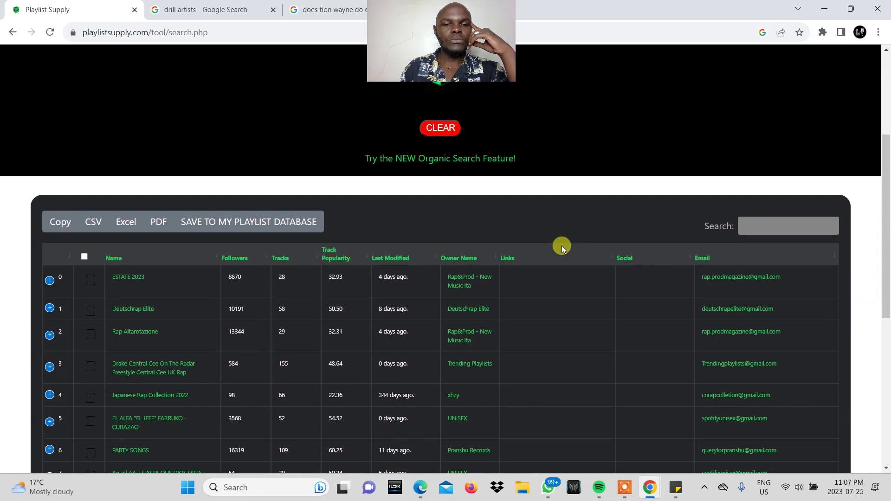
pyautogui.scroll(-1, 562, 249)
pyautogui.scroll(-4, 561, 246)
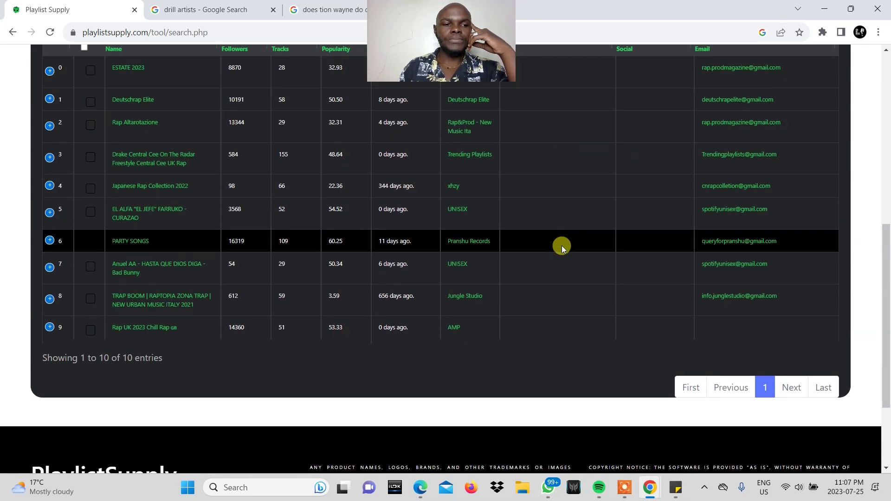
pyautogui.scroll(3, 562, 246)
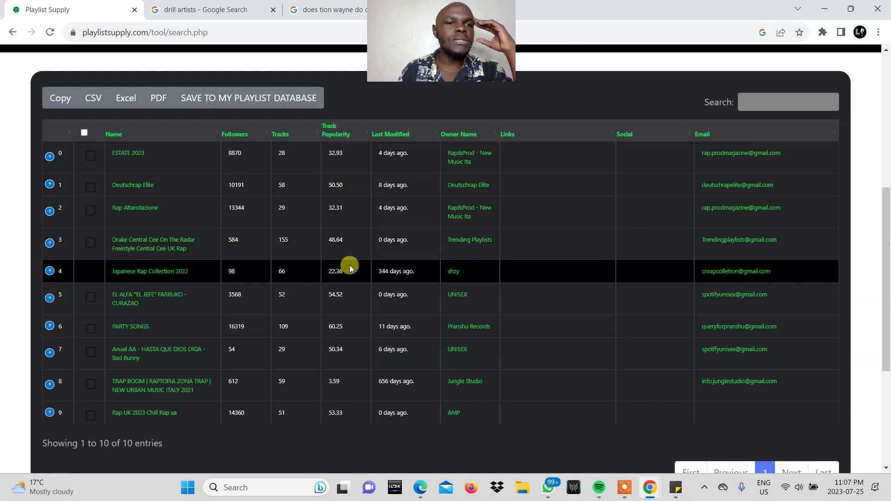
pyautogui.scroll(-3, 349, 268)
pyautogui.scroll(2, 350, 265)
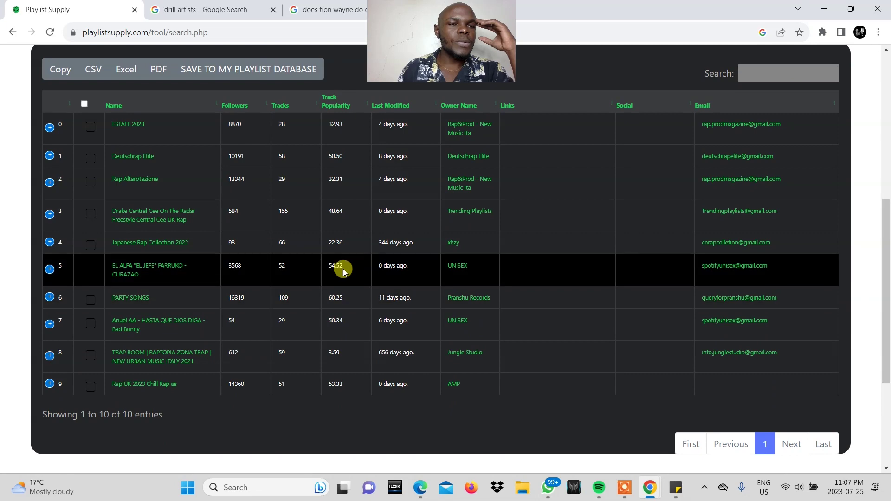
pyautogui.scroll(7, 313, 343)
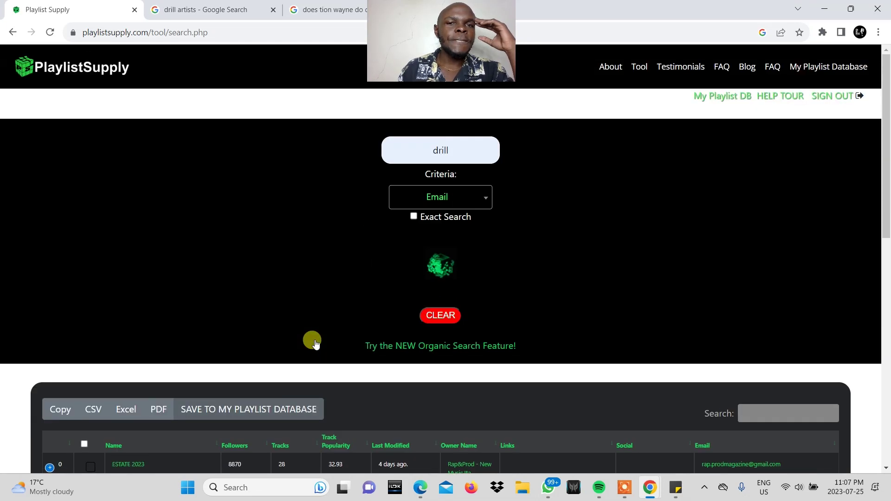
pyautogui.scroll(-3, 315, 343)
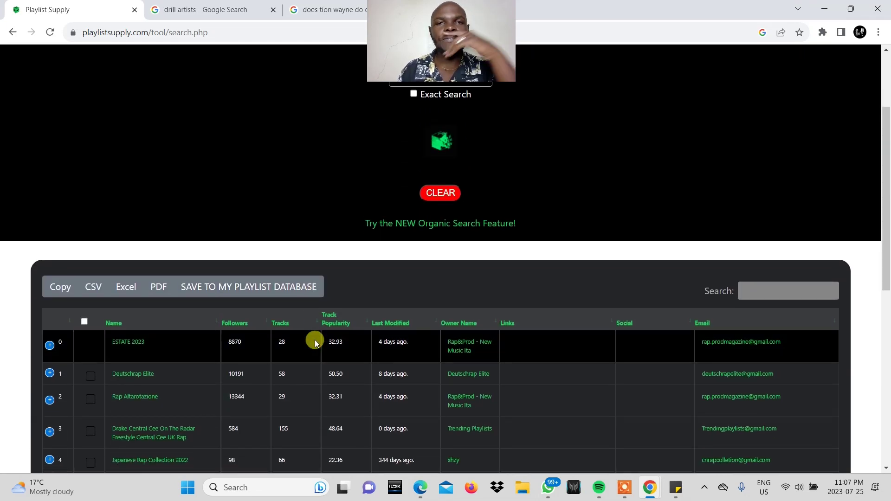
pyautogui.scroll(-7, 315, 342)
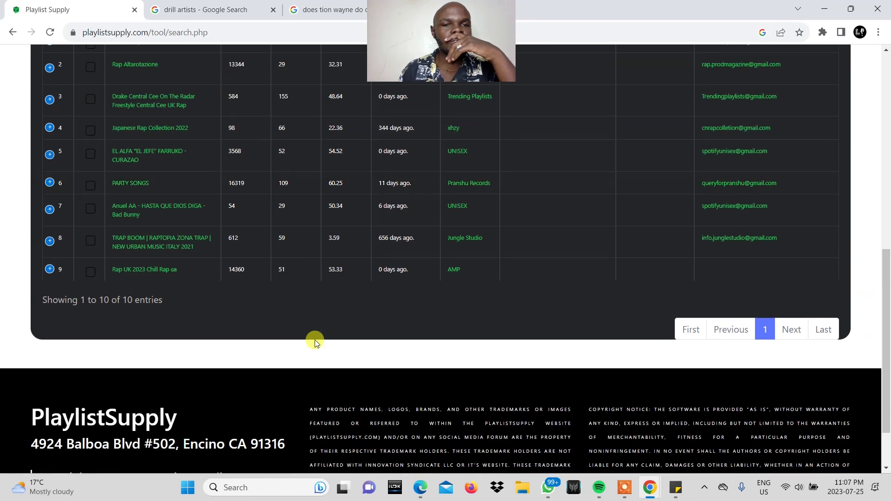
pyautogui.scroll(4, 315, 343)
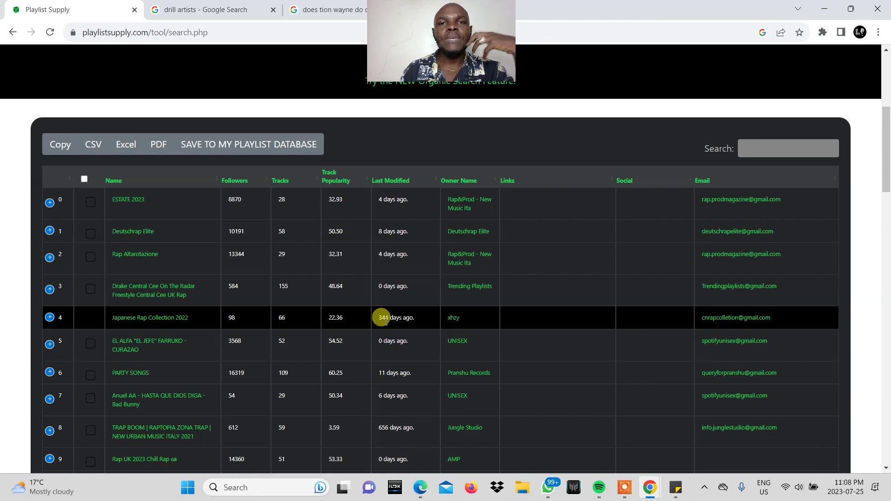
# Review the expanded results table down to the end of its first page and return to the search form
pyautogui.scroll(-12, 383, 353)
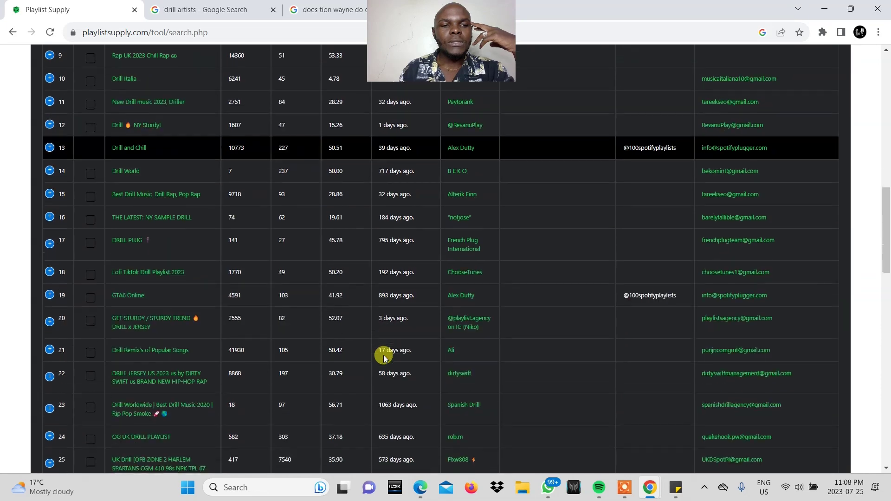
pyautogui.scroll(-10, 384, 357)
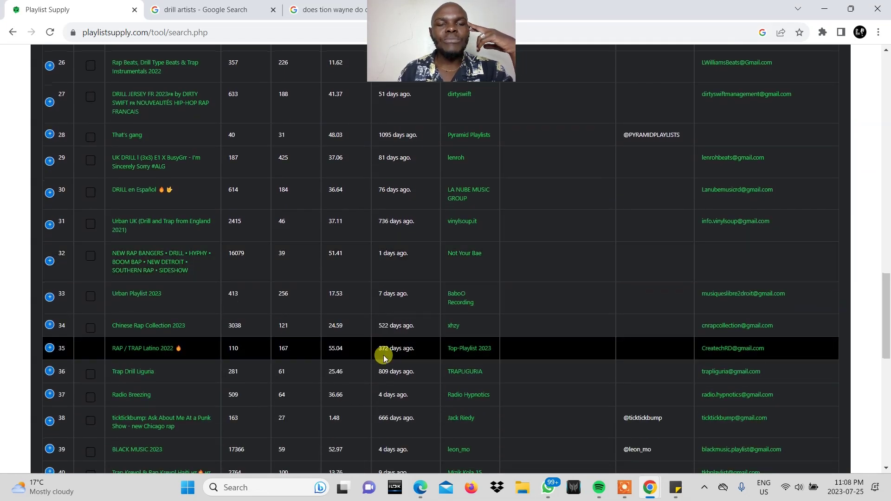
pyautogui.scroll(-9, 384, 358)
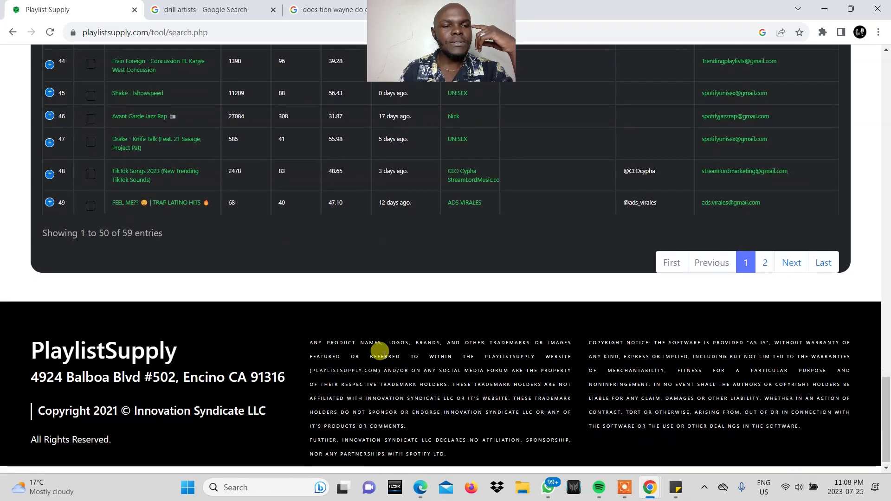
pyautogui.scroll(2, 380, 351)
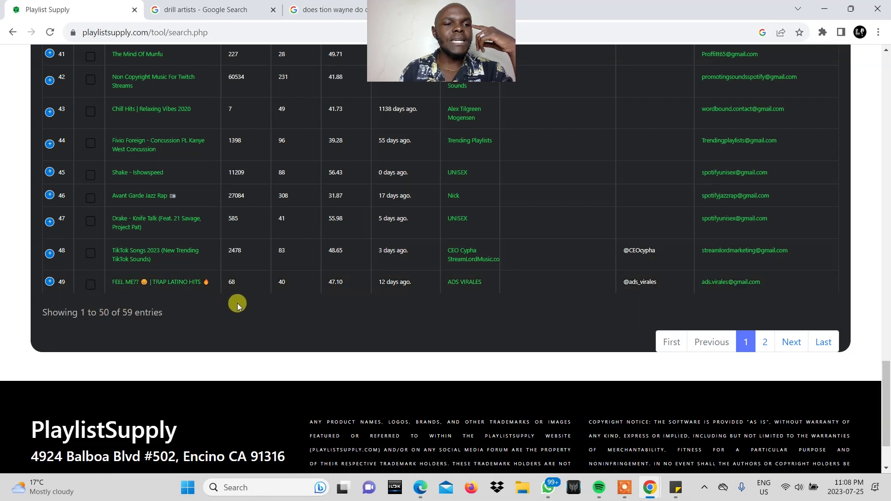
pyautogui.scroll(5, 258, 303)
pyautogui.scroll(2, 258, 300)
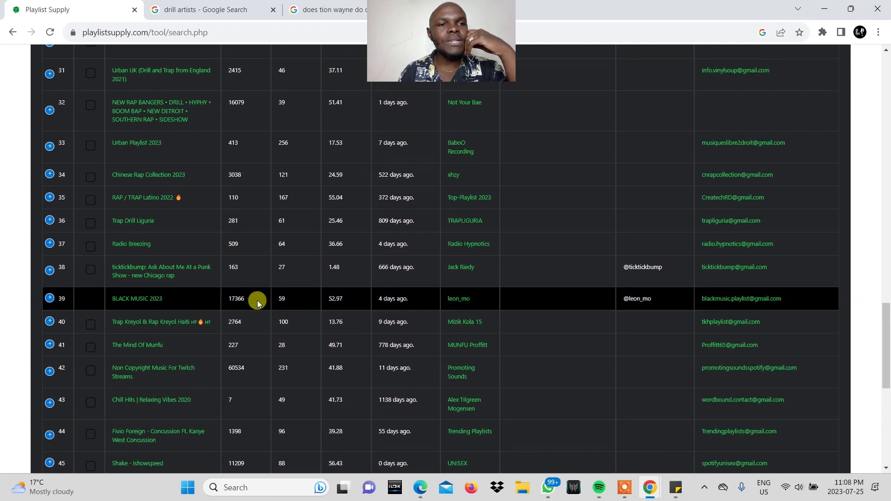
pyautogui.scroll(8, 257, 300)
pyautogui.scroll(1, 257, 301)
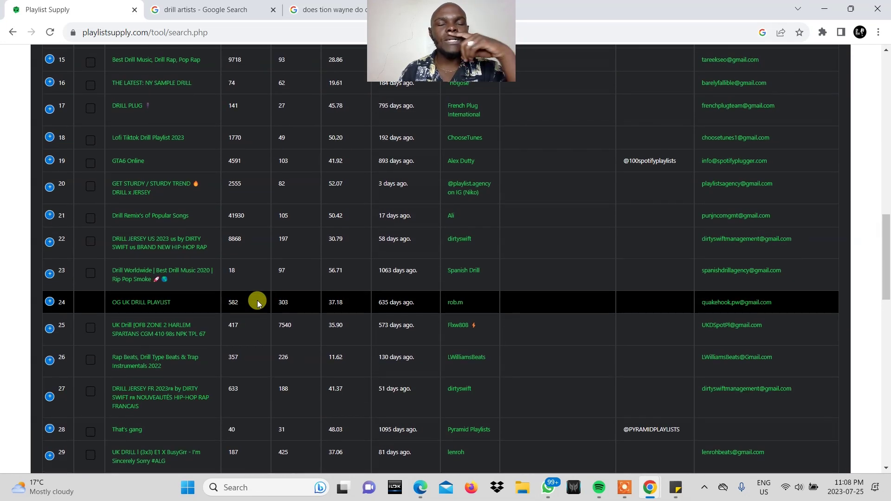
pyautogui.scroll(15, 257, 301)
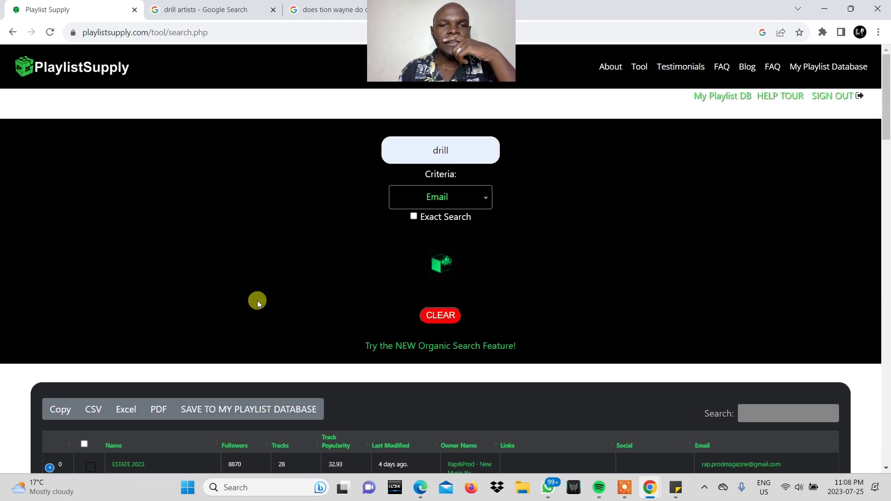
# Sort the playlist results by Last Modified with the most recently updated playlists first
pyautogui.scroll(-3, 493, 303)
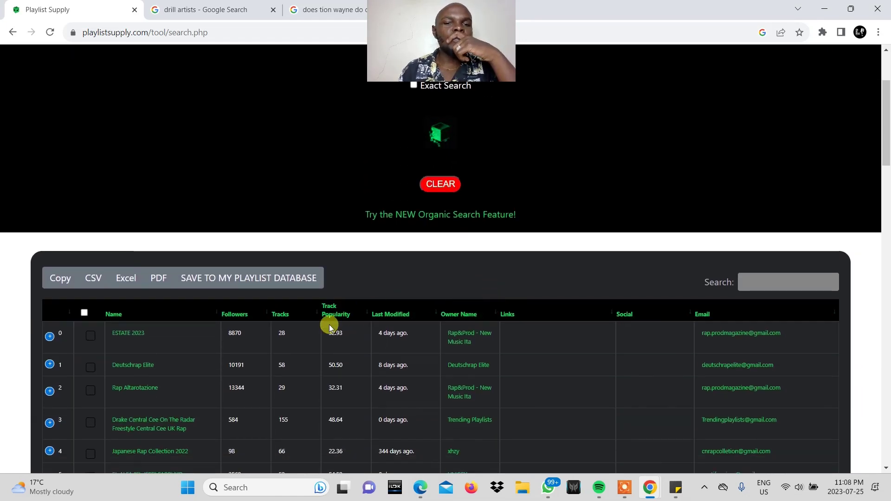
pyautogui.scroll(-2, 314, 352)
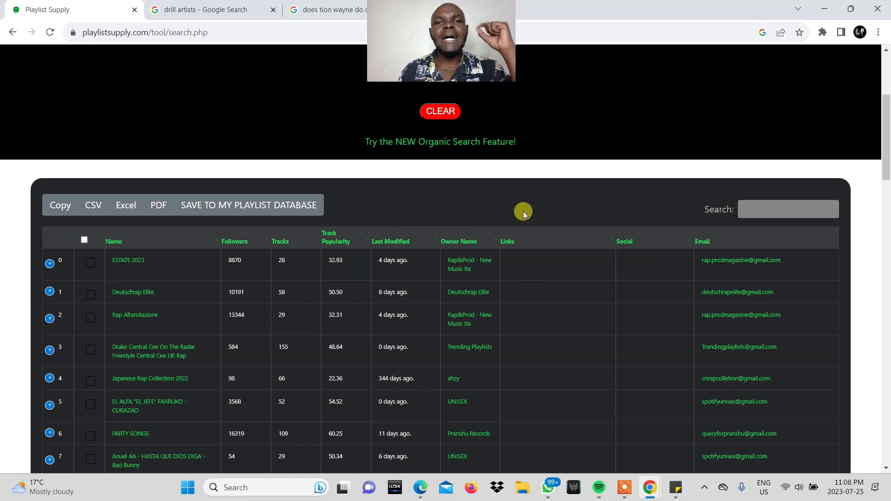
pyautogui.click(390, 242)
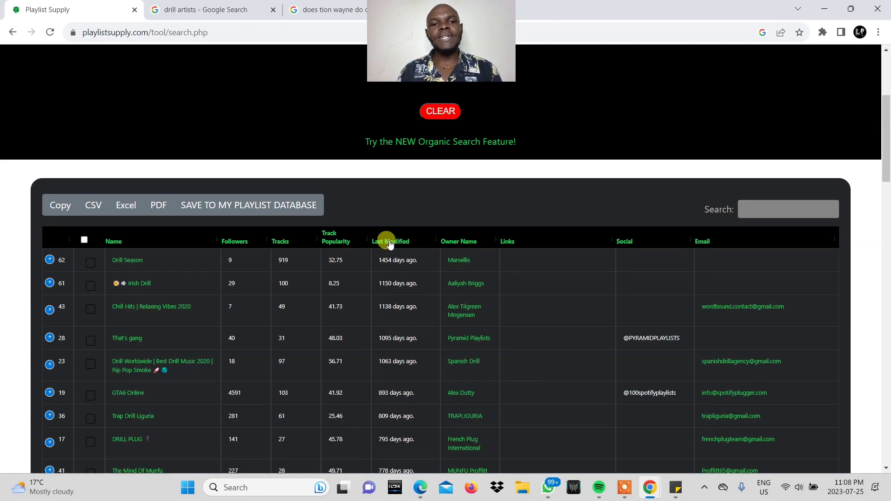
pyautogui.click(389, 242)
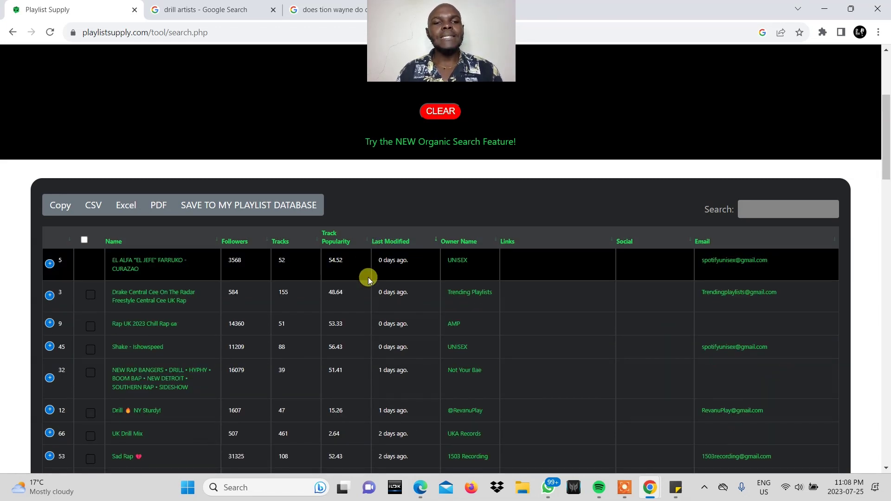
pyautogui.scroll(-1, 377, 329)
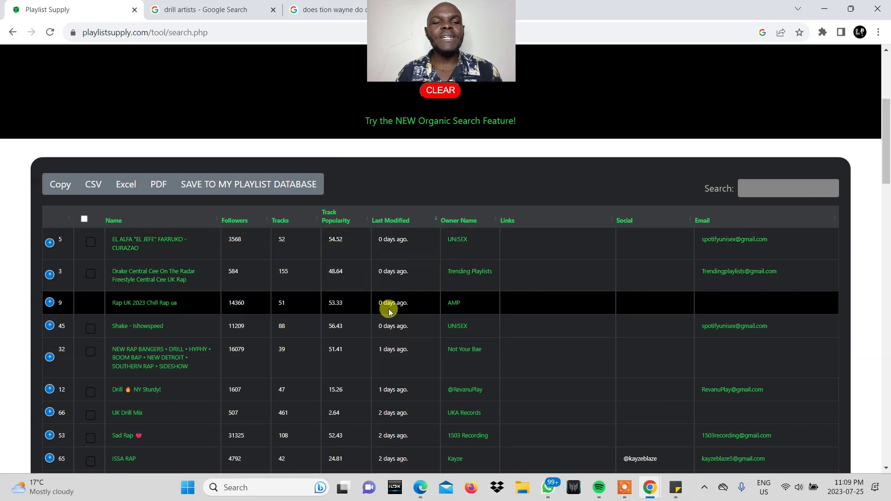
# Look through the date-sorted drill results to the end of the first page, comparing last modified dates, and return to the top
pyautogui.scroll(-15, 390, 307)
pyautogui.scroll(-6, 389, 309)
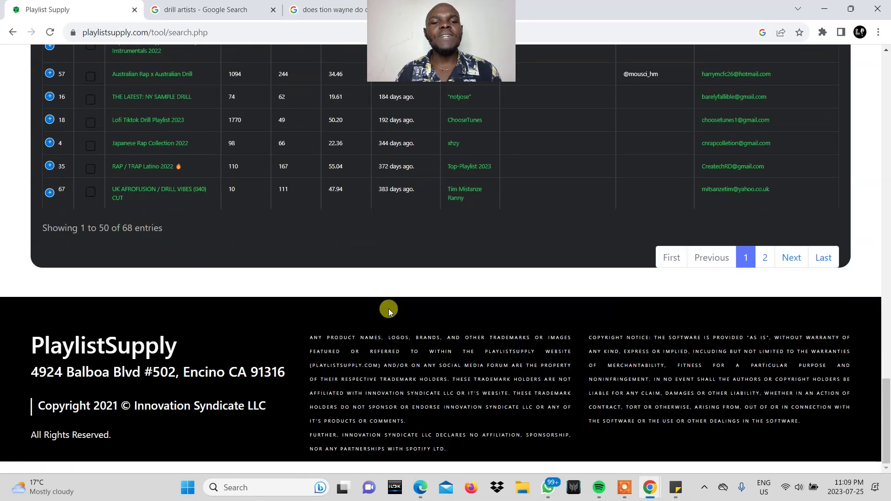
pyautogui.scroll(1, 389, 308)
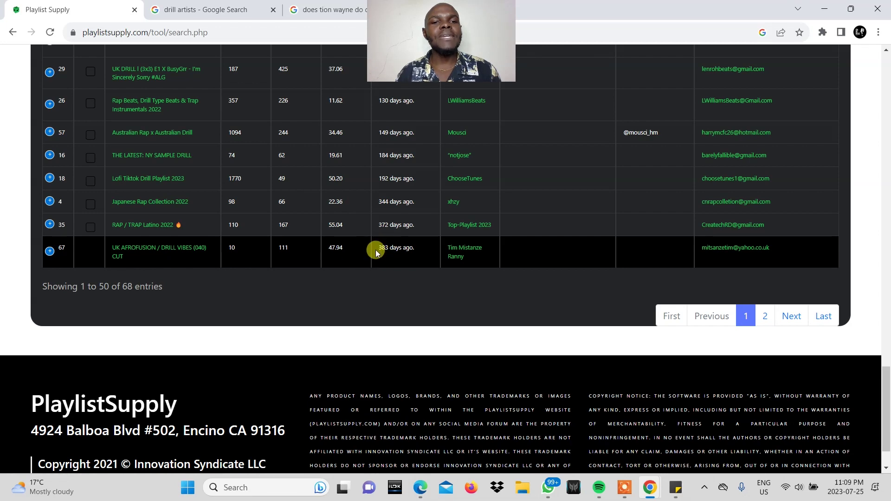
pyautogui.scroll(20, 394, 274)
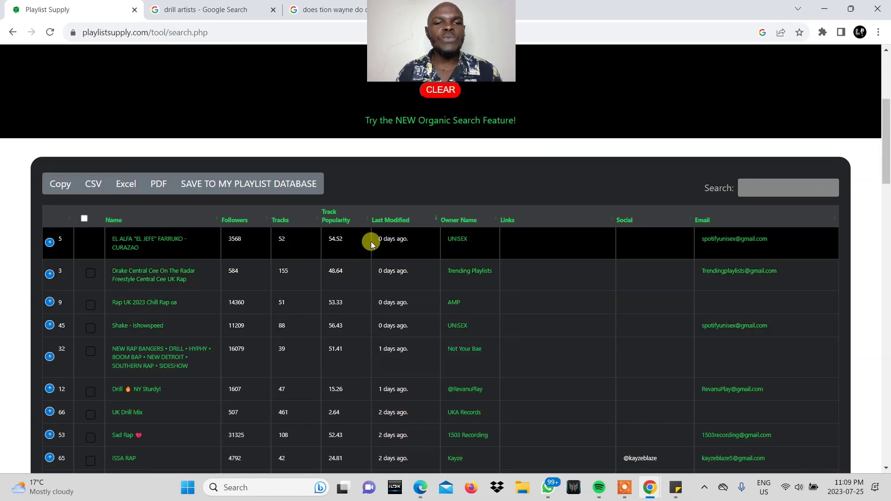
pyautogui.scroll(-1, 432, 266)
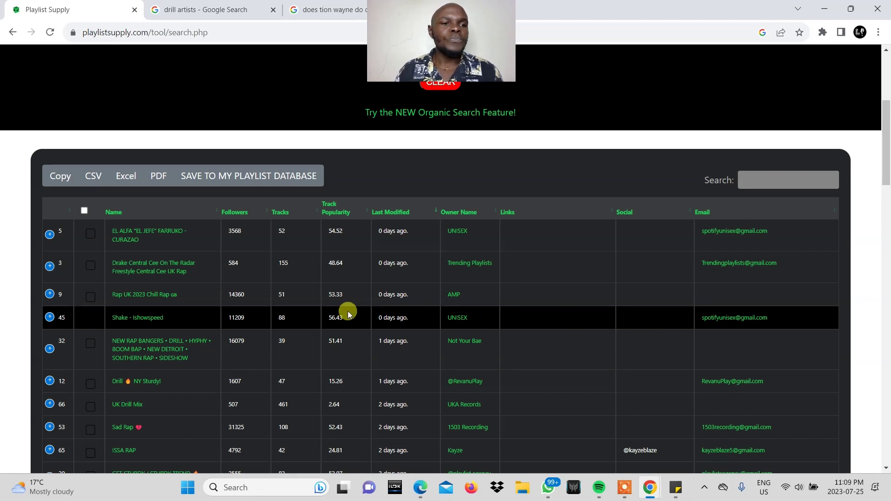
pyautogui.scroll(2, 346, 310)
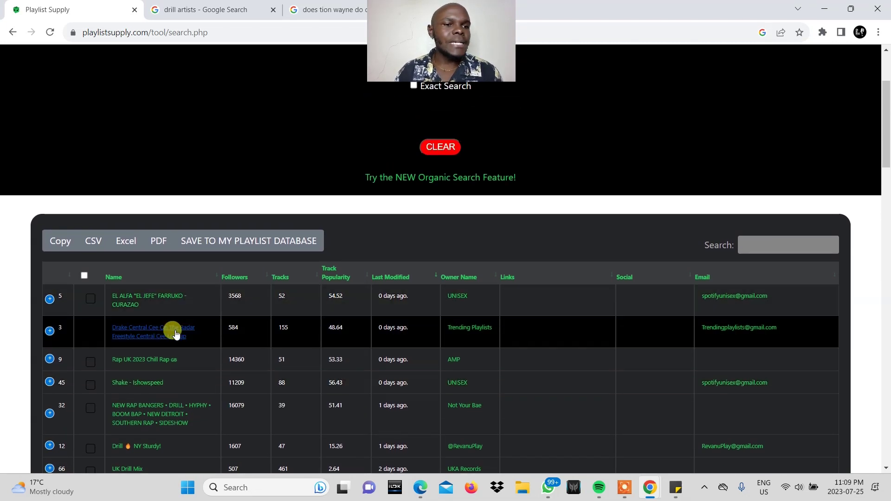
# Examine the sorted playlists from newest to older entries, checking last modified dates, owners and contact emails, and return to the search form
pyautogui.scroll(-5, 405, 360)
pyautogui.scroll(-2, 408, 365)
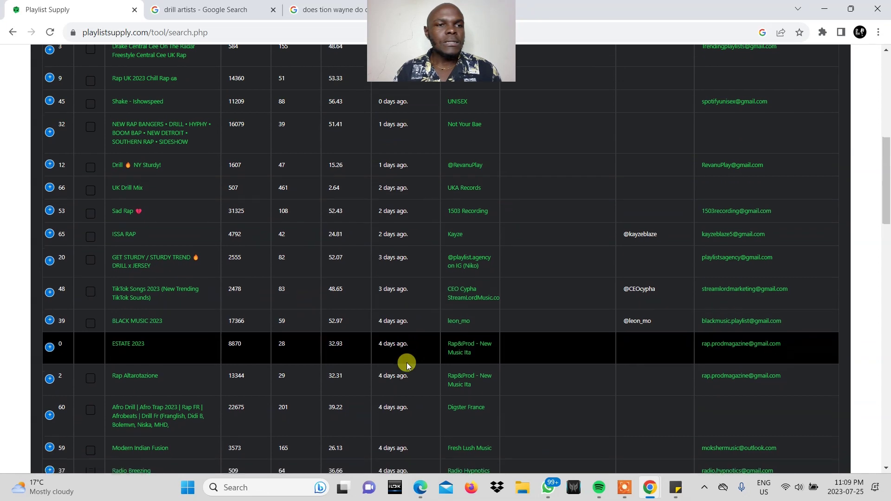
pyautogui.scroll(1, 407, 365)
pyautogui.scroll(-5, 407, 365)
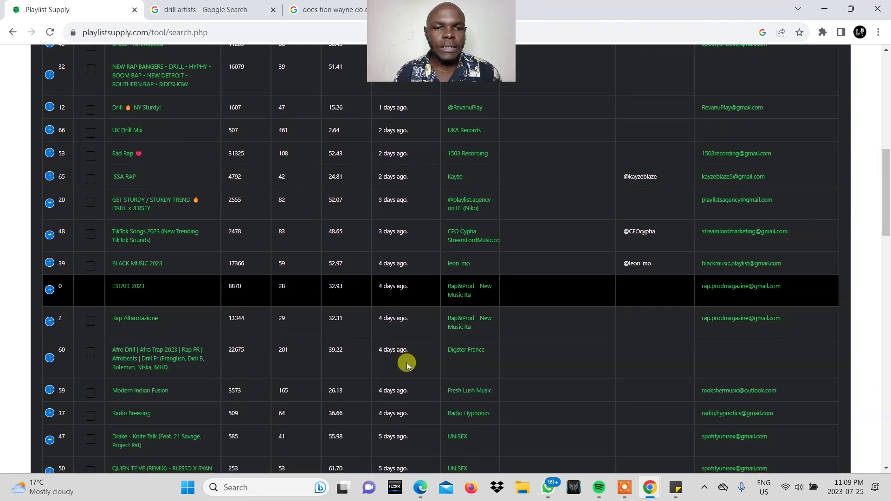
pyautogui.scroll(-3, 408, 349)
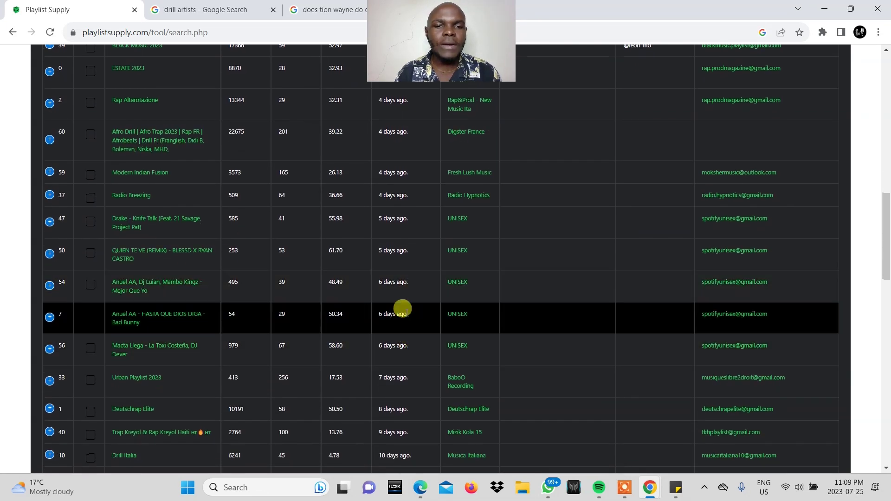
pyautogui.scroll(-1, 380, 326)
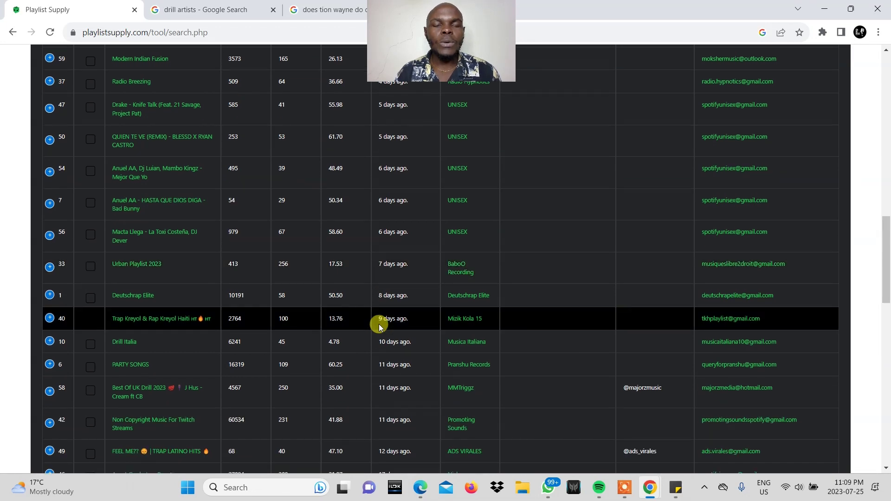
pyautogui.scroll(-6, 379, 327)
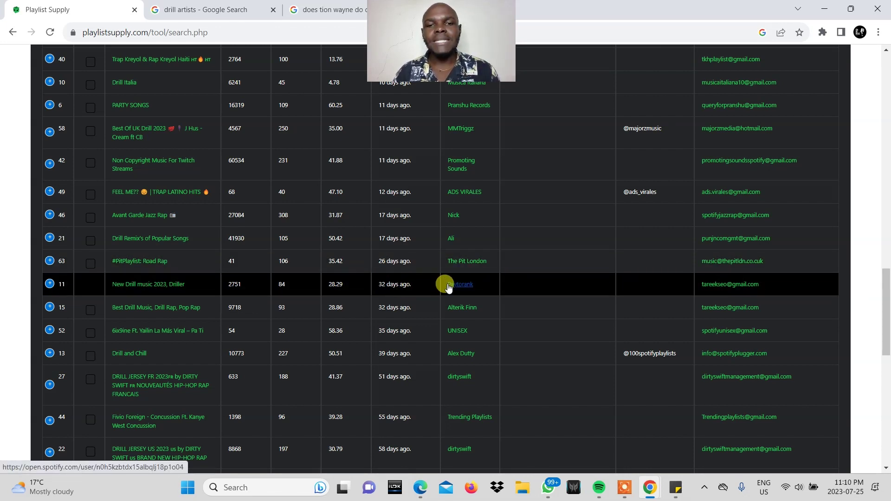
pyautogui.scroll(2, 448, 287)
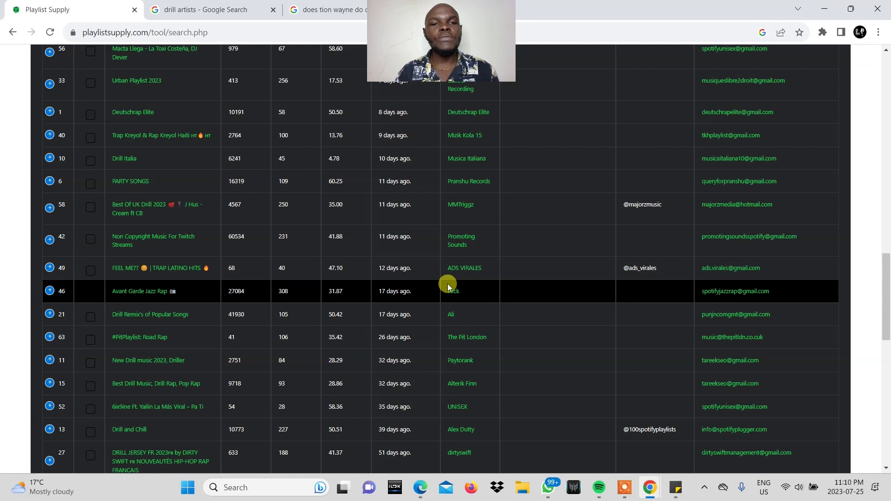
pyautogui.scroll(2, 449, 287)
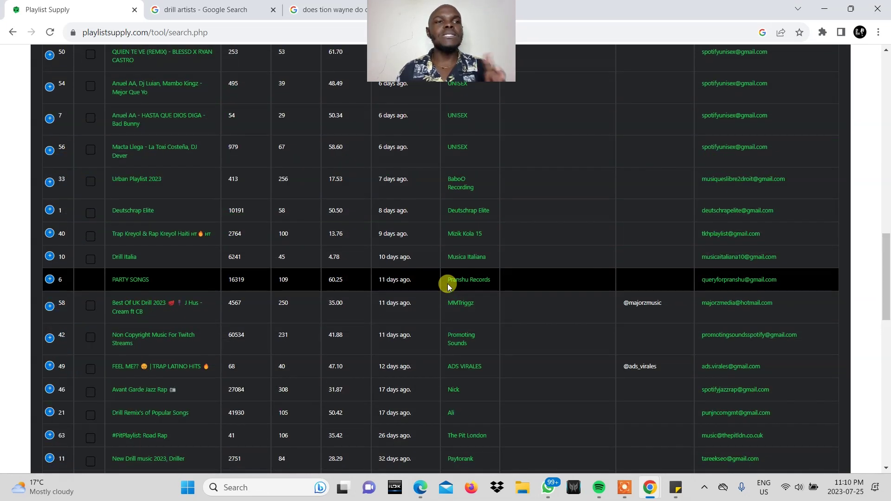
pyautogui.scroll(3, 449, 287)
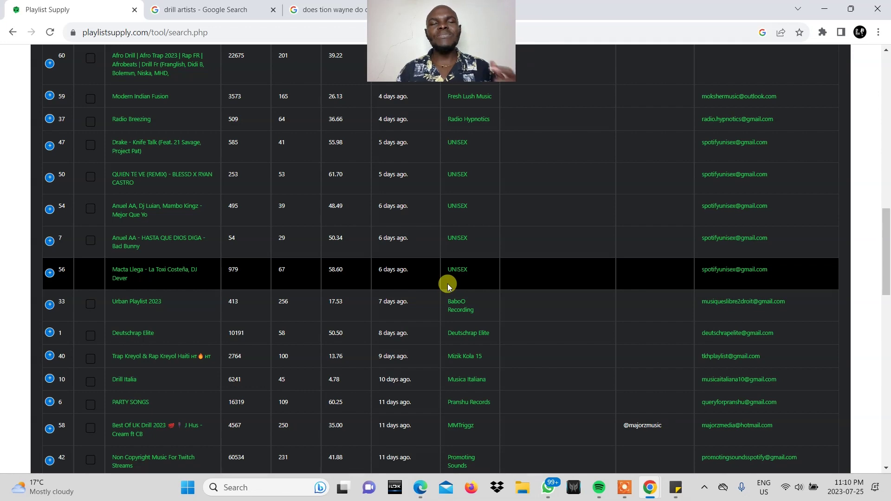
pyautogui.scroll(5, 449, 286)
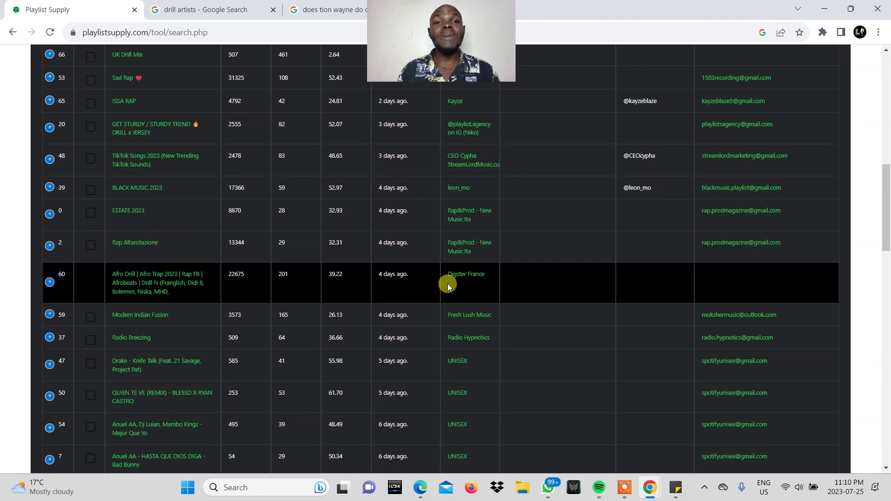
pyautogui.scroll(10, 448, 286)
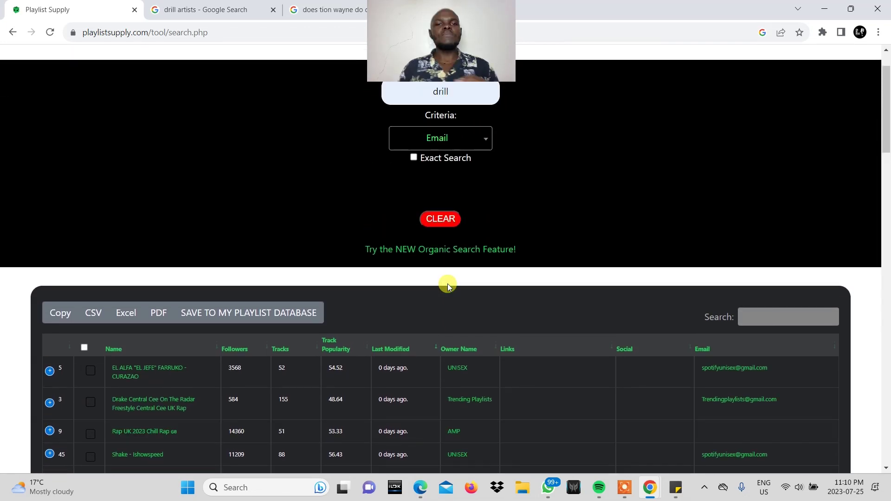
pyautogui.scroll(1, 447, 285)
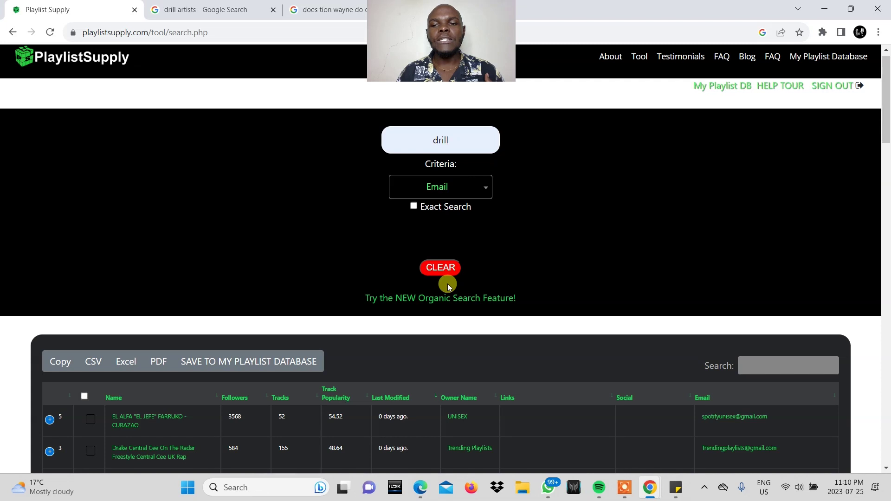
pyautogui.scroll(-2, 448, 284)
pyautogui.scroll(2, 448, 283)
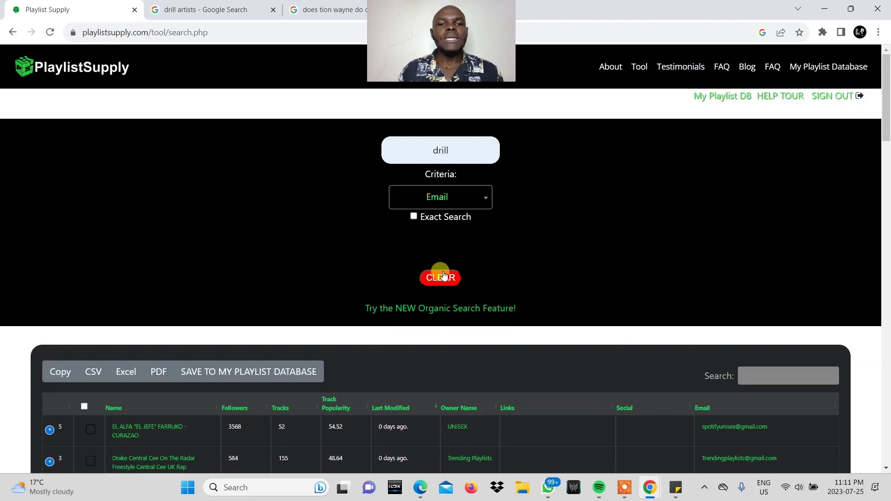
pyautogui.scroll(-1, 243, 363)
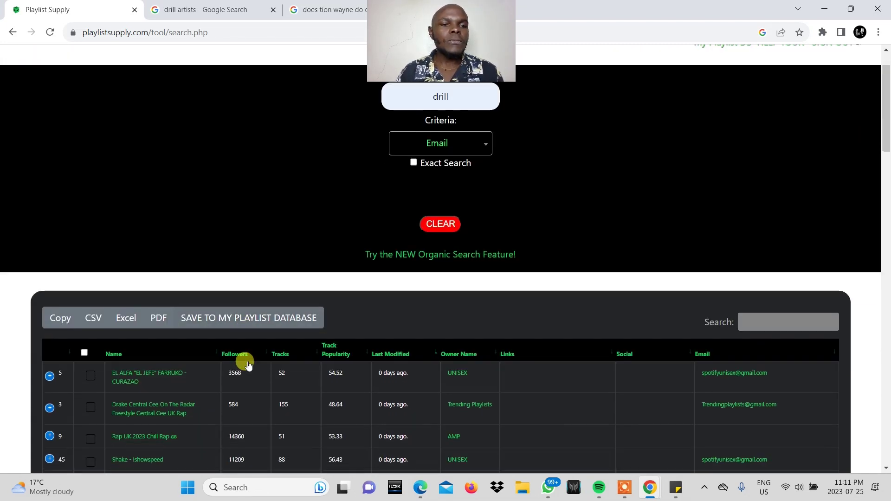
pyautogui.scroll(-2, 263, 329)
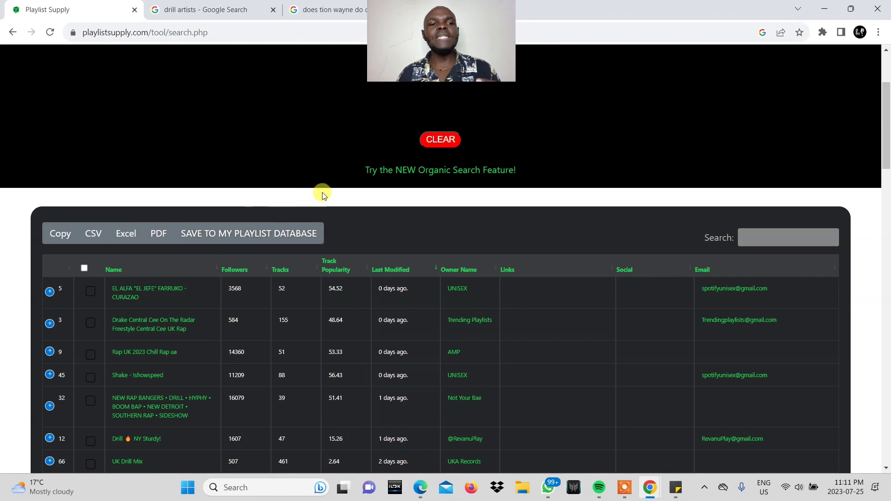
pyautogui.scroll(3, 323, 194)
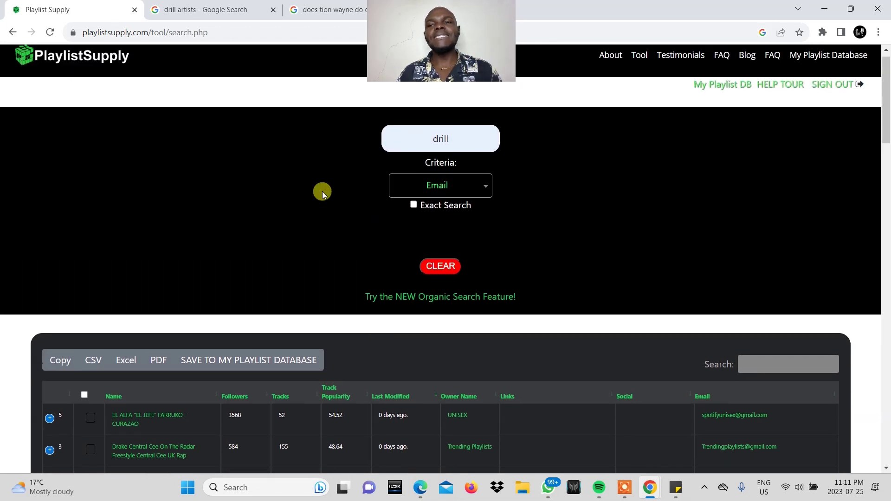
pyautogui.scroll(-2, 322, 191)
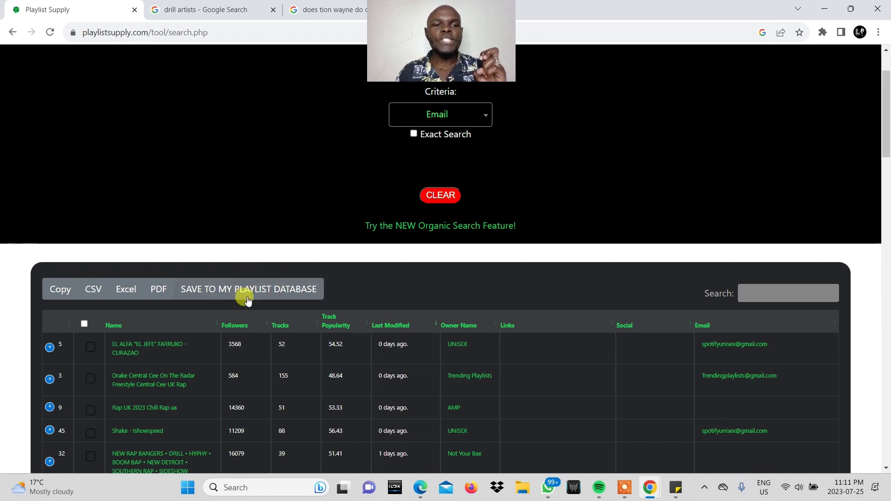
pyautogui.scroll(2, 274, 291)
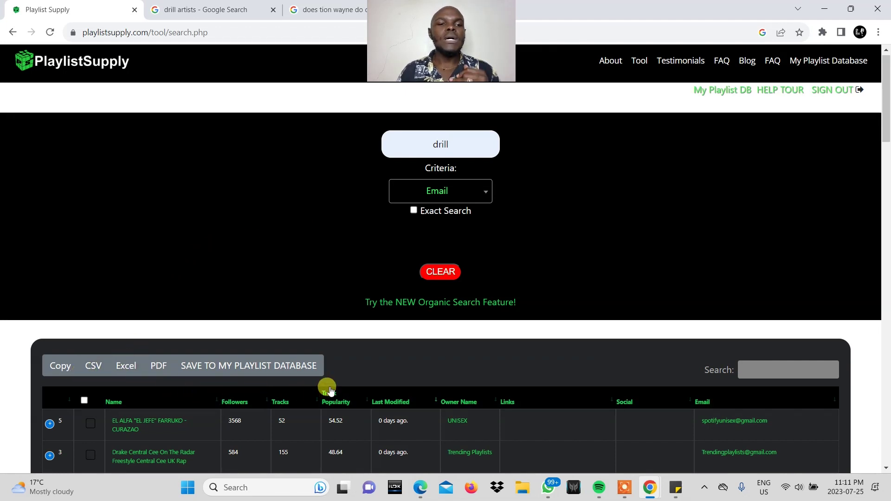
# Export the drill playlist results as a CSV file and open the downloaded file in Excel
pyautogui.scroll(-3, 325, 388)
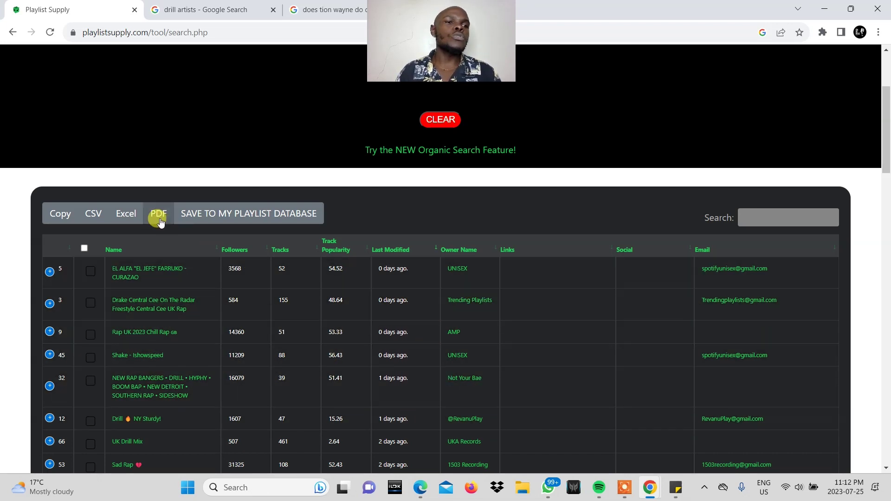
pyautogui.click(86, 213)
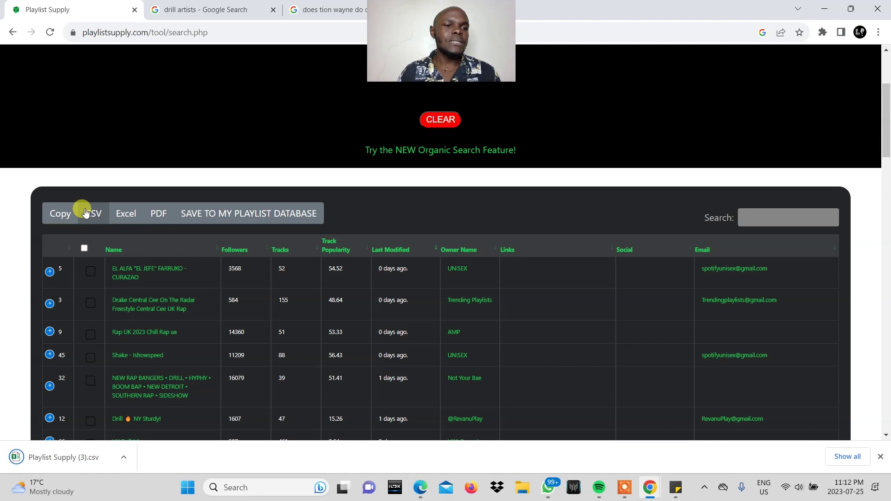
pyautogui.click(91, 459)
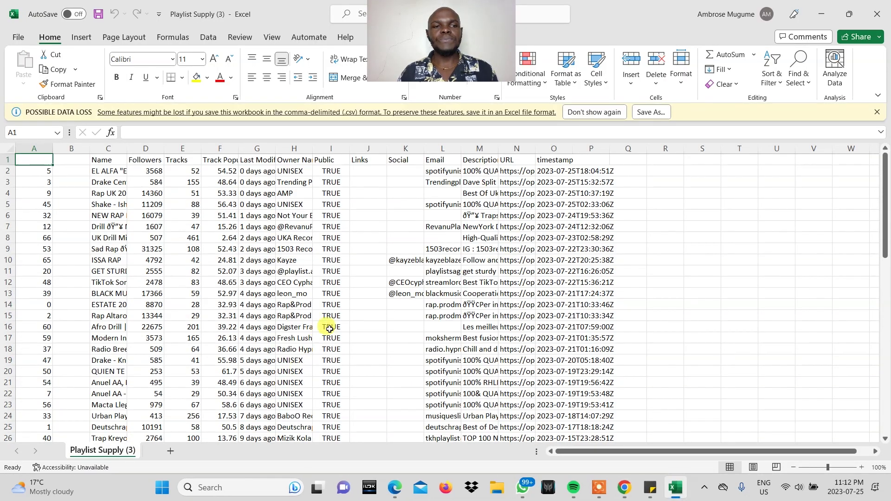
pyautogui.scroll(-2, 353, 322)
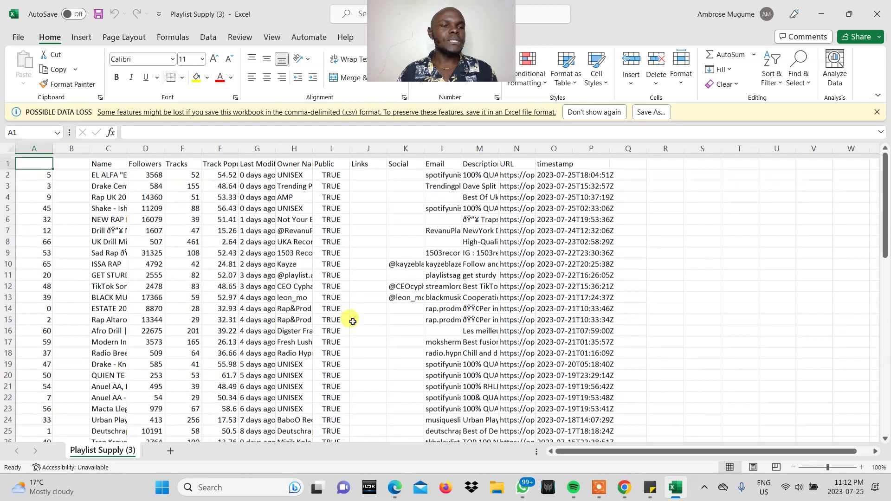
pyautogui.scroll(2, 350, 320)
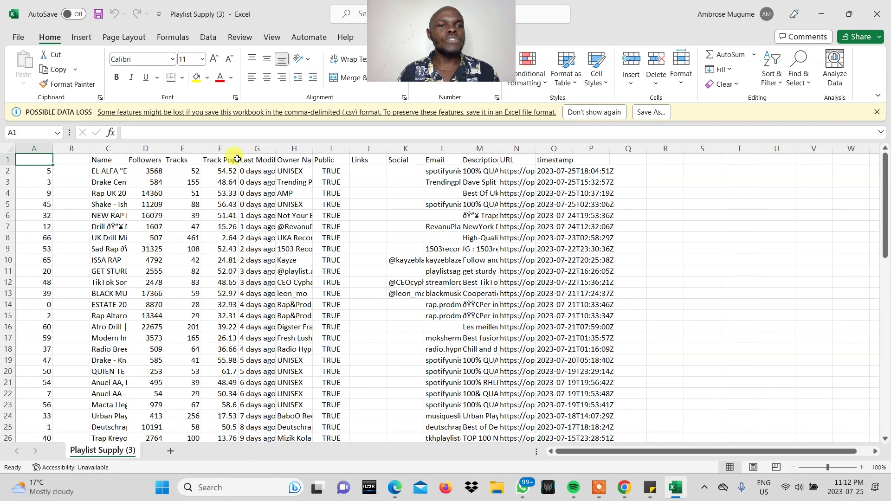
# Widen the Track Popularity, Last Modified, Owner Name, Social and Email columns so their contents are readable
pyautogui.moveTo(238, 143); pyautogui.dragTo(423, 144)
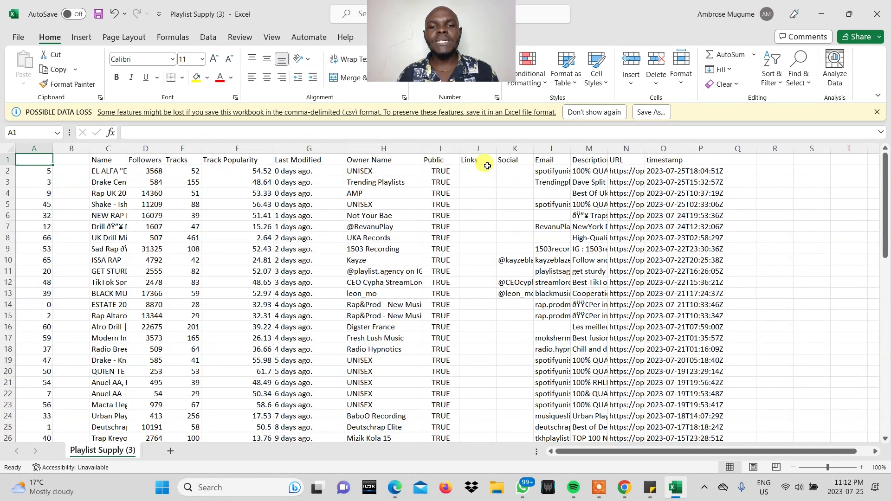
pyautogui.scroll(-19, 480, 222)
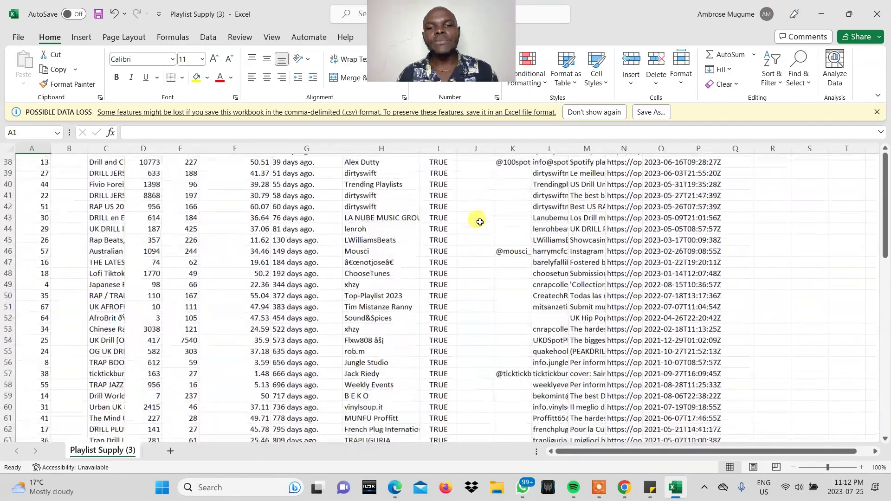
pyautogui.scroll(19, 480, 222)
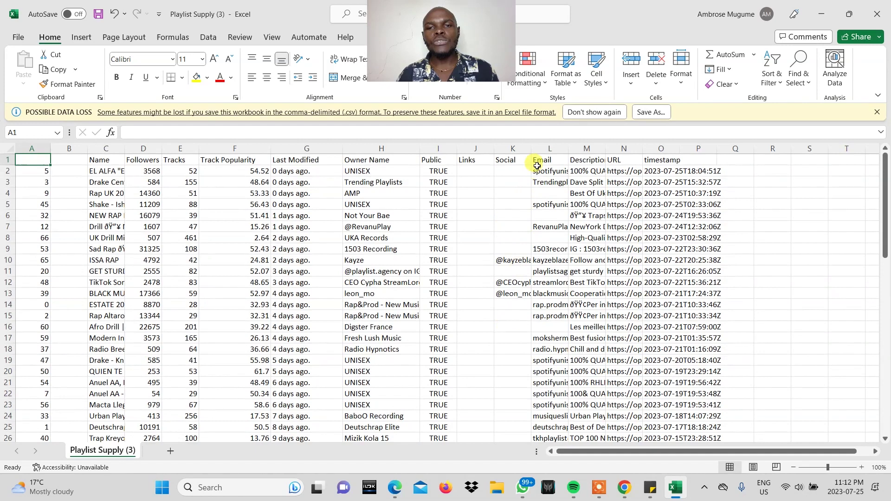
pyautogui.moveTo(532, 145); pyautogui.dragTo(573, 145)
pyautogui.scroll(-1, 527, 260)
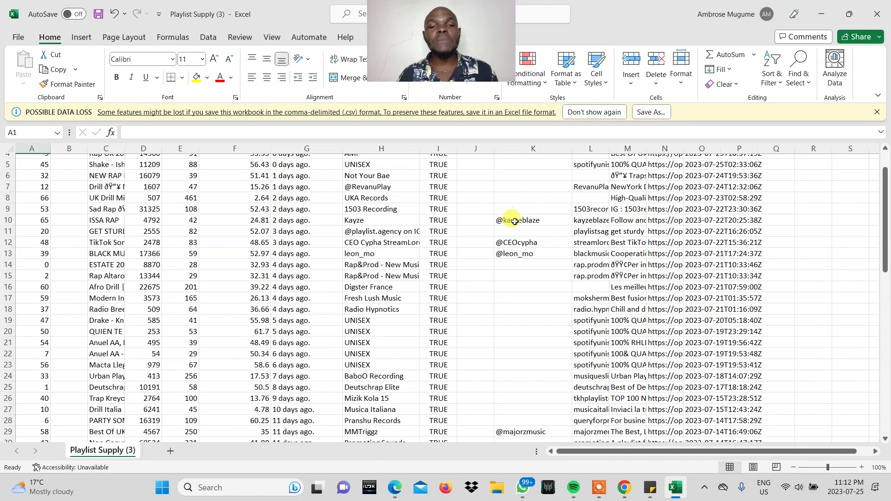
pyautogui.scroll(2, 541, 221)
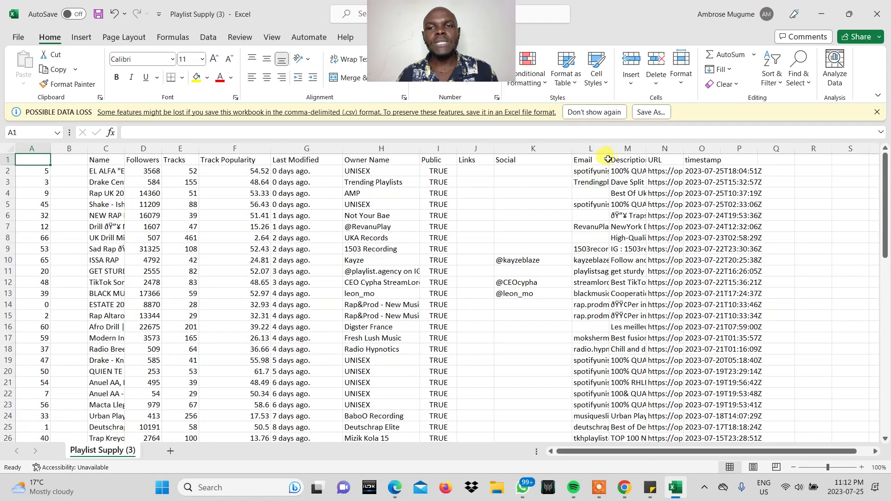
pyautogui.moveTo(609, 150); pyautogui.dragTo(673, 150)
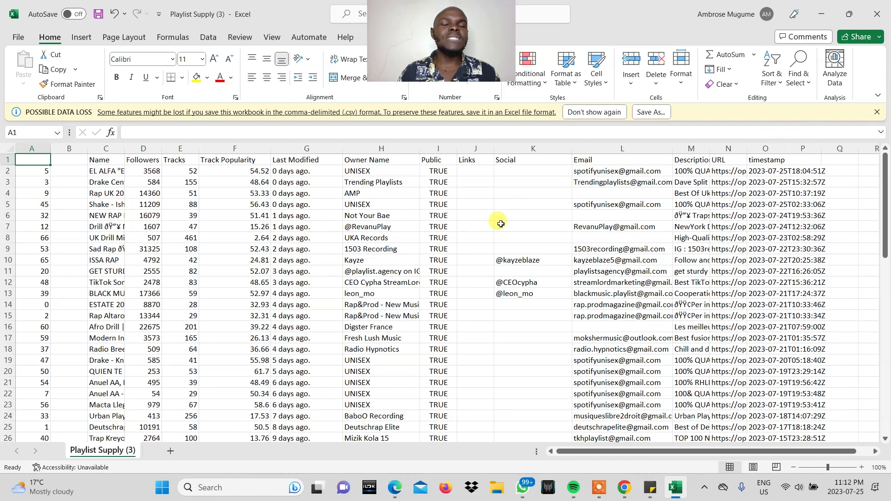
# Switch back to the PlaylistSupply results in Chrome and export the playlist table as a PDF
pyautogui.click(817, 15)
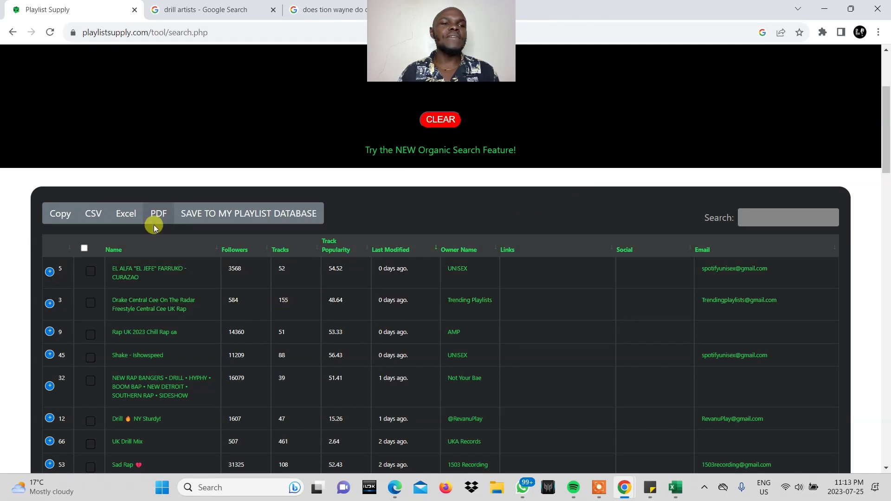
pyautogui.click(158, 217)
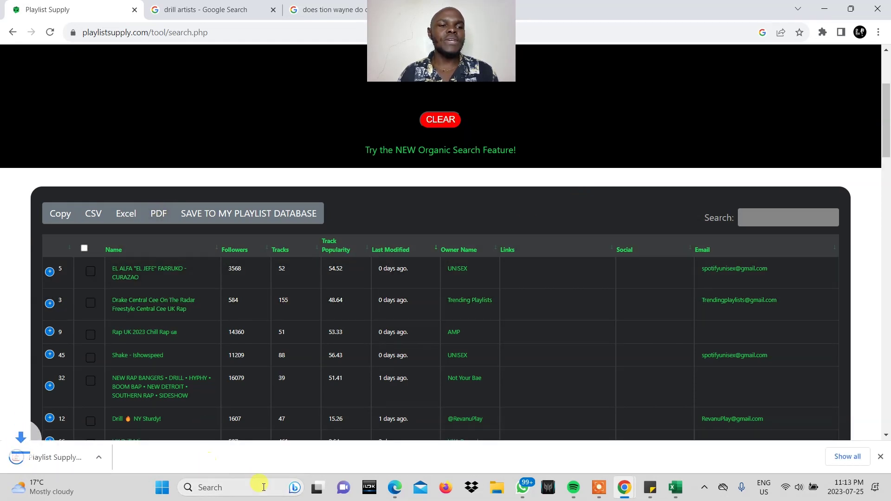
# Open the exported playlist PDF, look through its first two pages, and close it
pyautogui.click(57, 461)
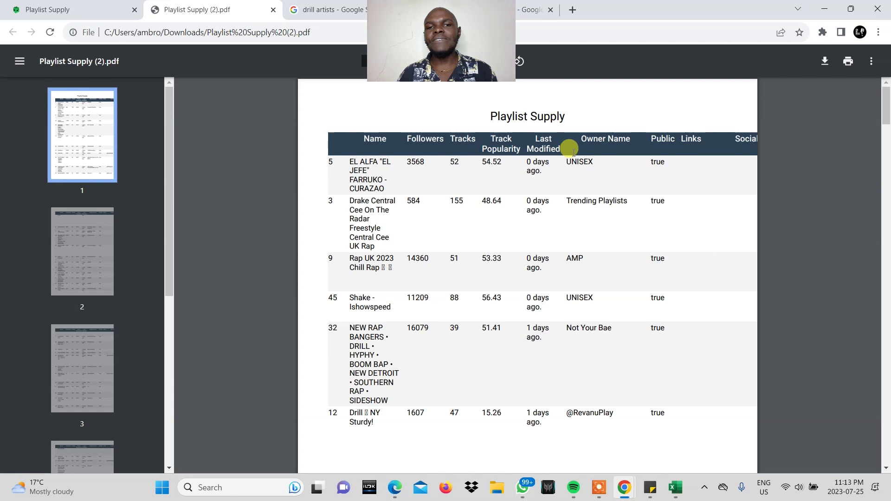
pyautogui.click(78, 248)
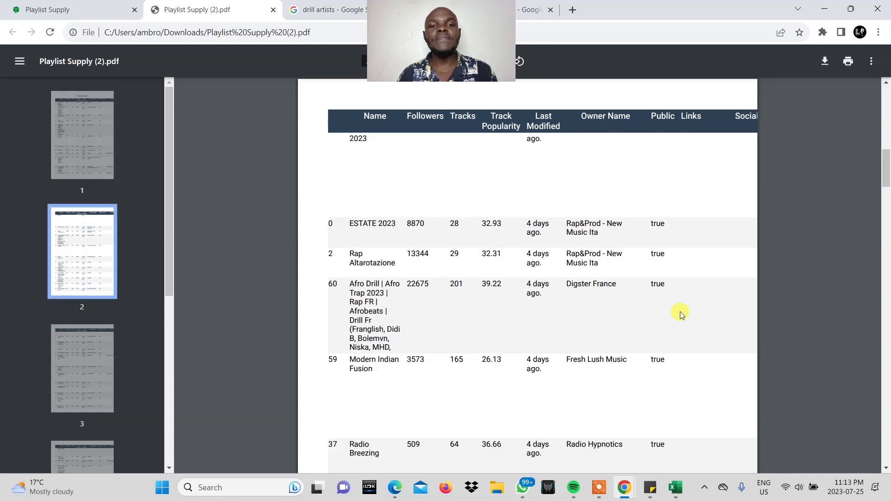
pyautogui.scroll(-2, 680, 312)
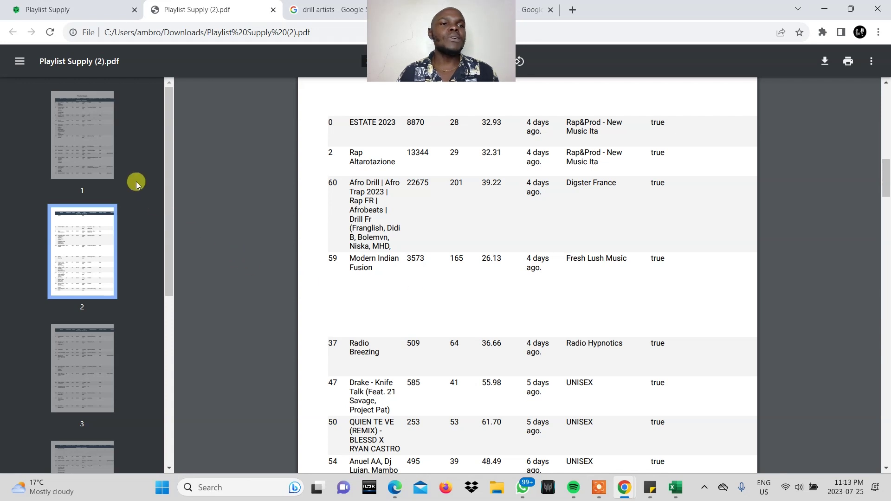
pyautogui.click(90, 149)
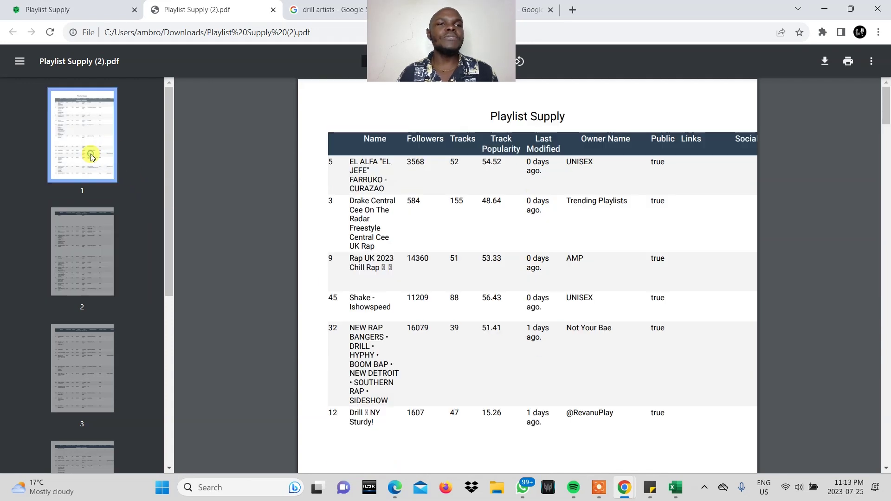
pyautogui.click(271, 11)
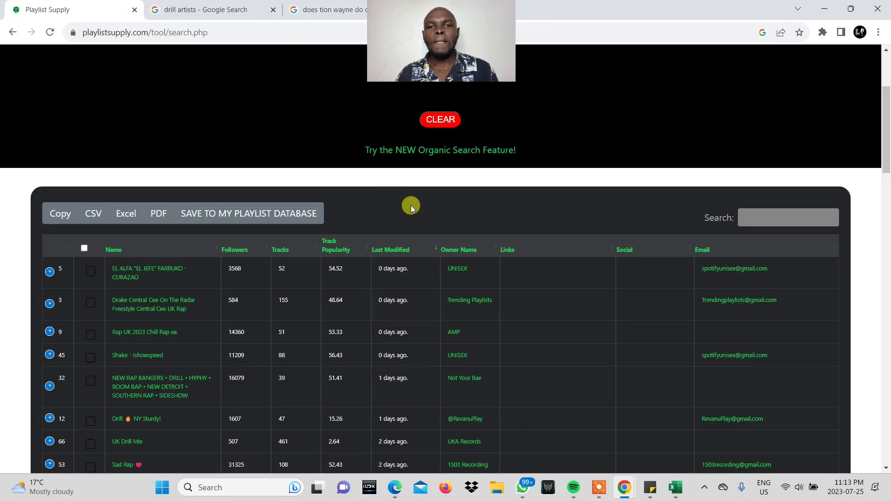
# Clear the drill search and its playlist results
pyautogui.scroll(2, 490, 285)
pyautogui.scroll(2, 489, 285)
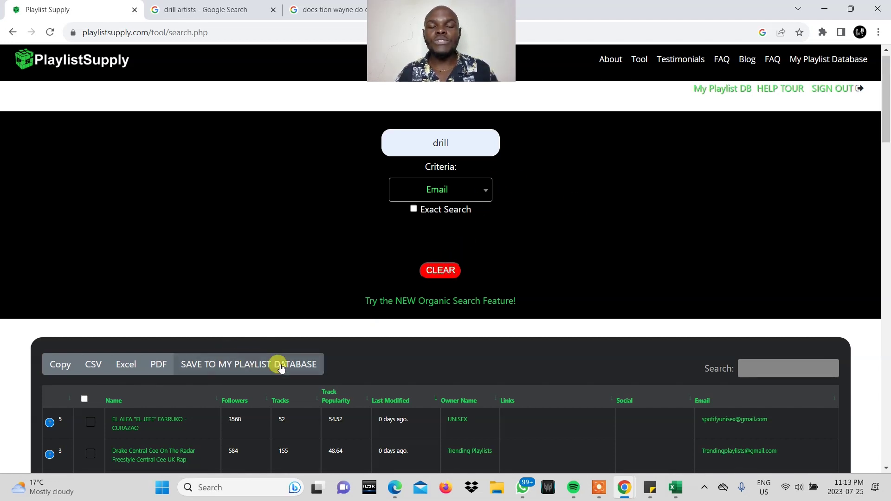
pyautogui.scroll(-2, 461, 392)
pyautogui.scroll(2, 442, 318)
pyautogui.click(441, 278)
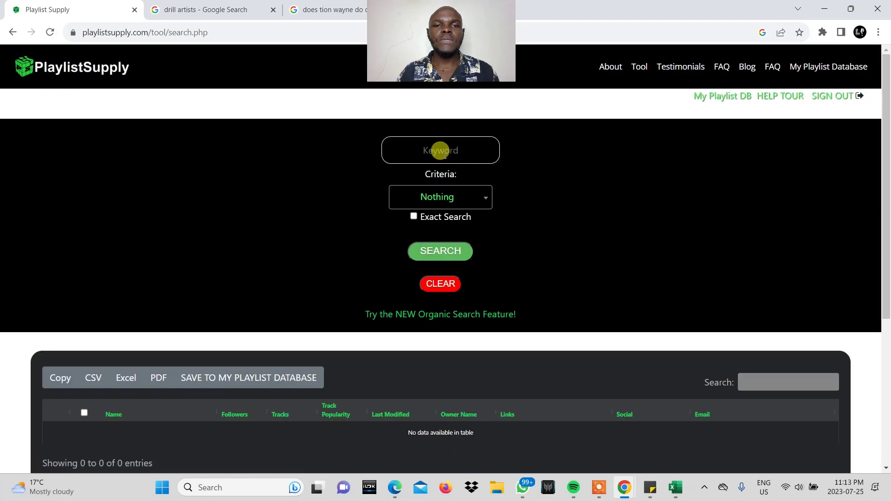
# Check the Google results for drill artists for a name to use as keyword, and return to the playlist search form
pyautogui.click(441, 151)
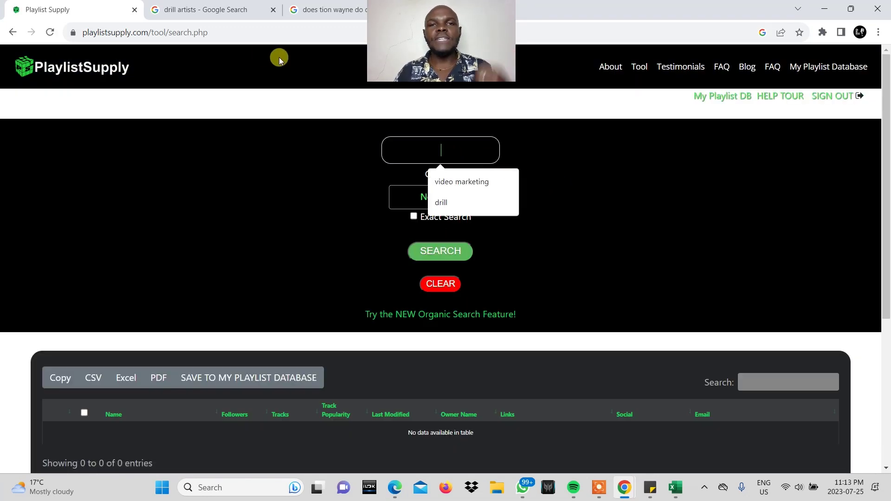
pyautogui.click(199, 13)
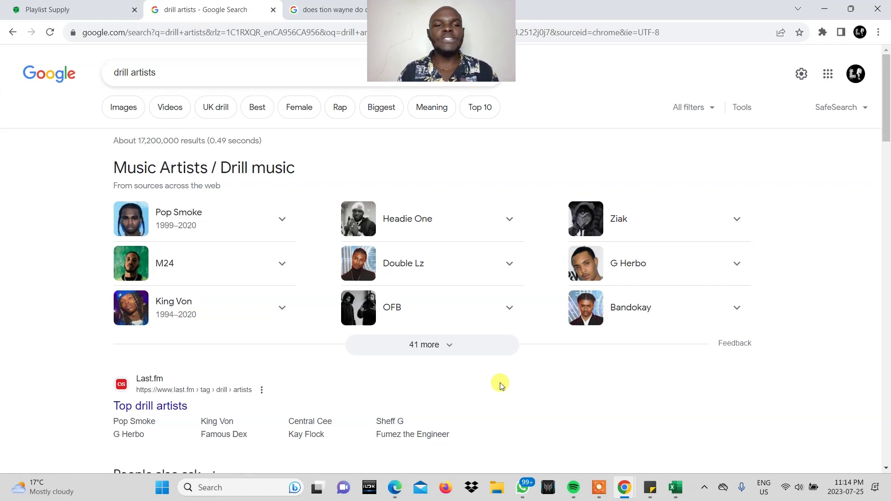
pyautogui.click(75, 10)
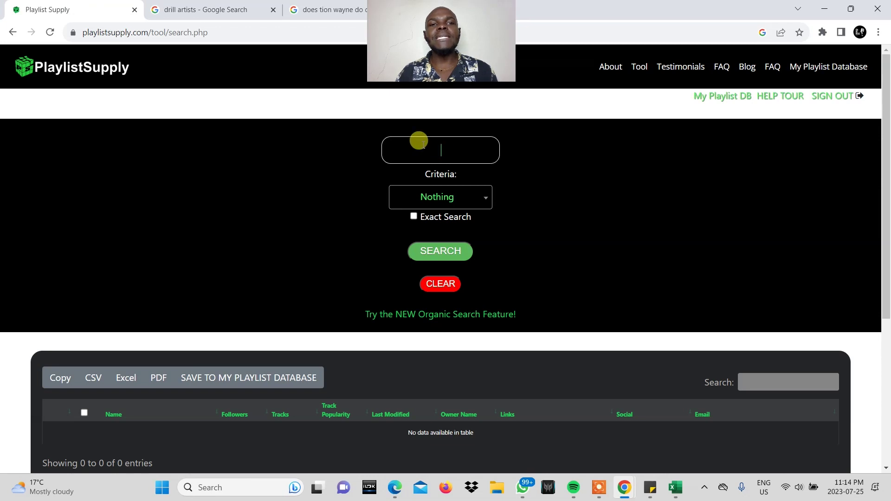
pyautogui.click(212, 11)
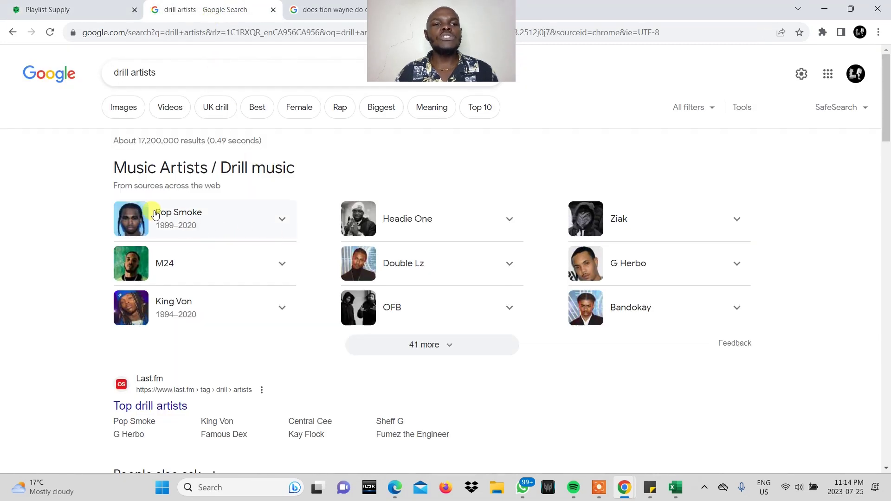
pyautogui.click(65, 10)
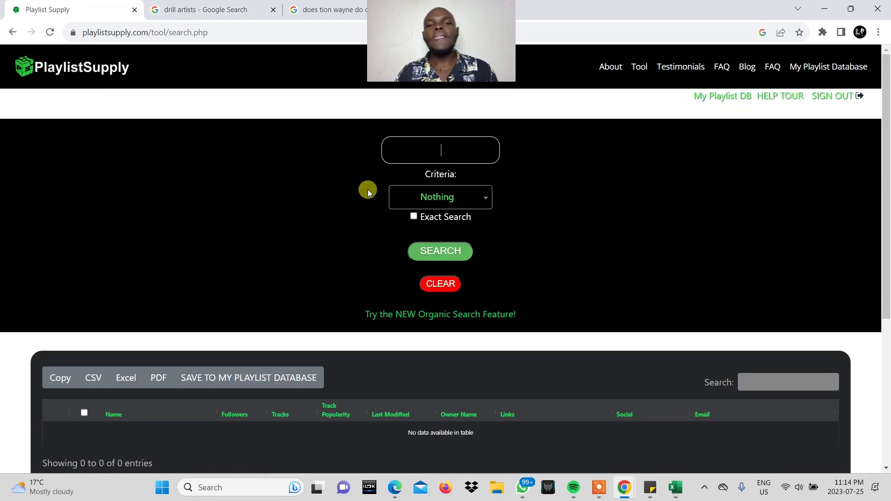
# Search for playlists with the keyword "pop smoke" and the Email criteria
pyautogui.write('pop smoke')
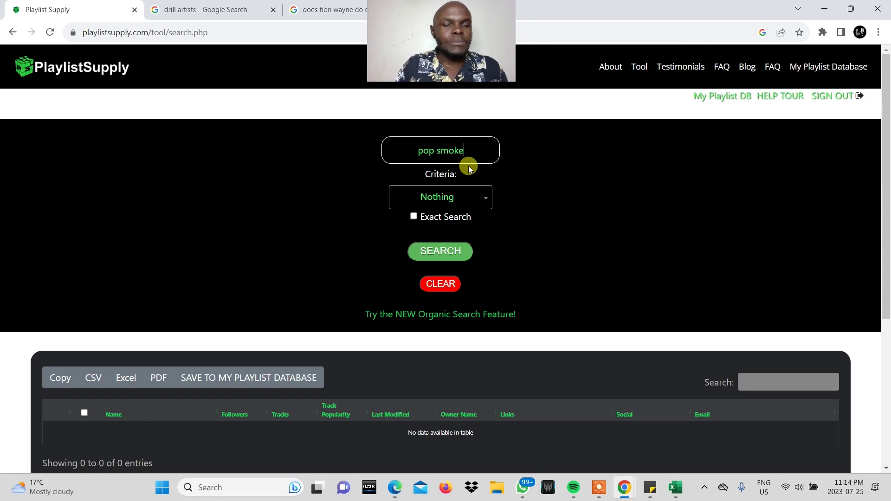
pyautogui.click(472, 207)
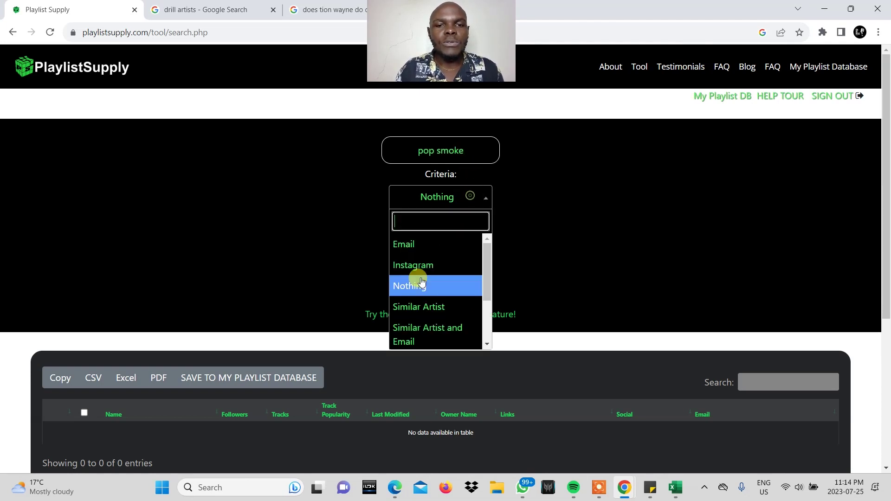
pyautogui.click(418, 248)
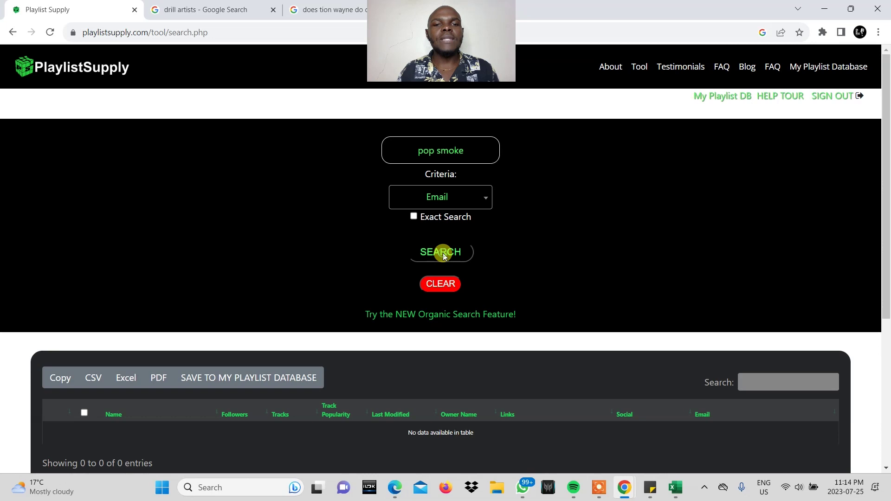
pyautogui.click(443, 253)
# Sort the pop smoke playlists by last modified date, most recently updated first
pyautogui.scroll(-4, 445, 218)
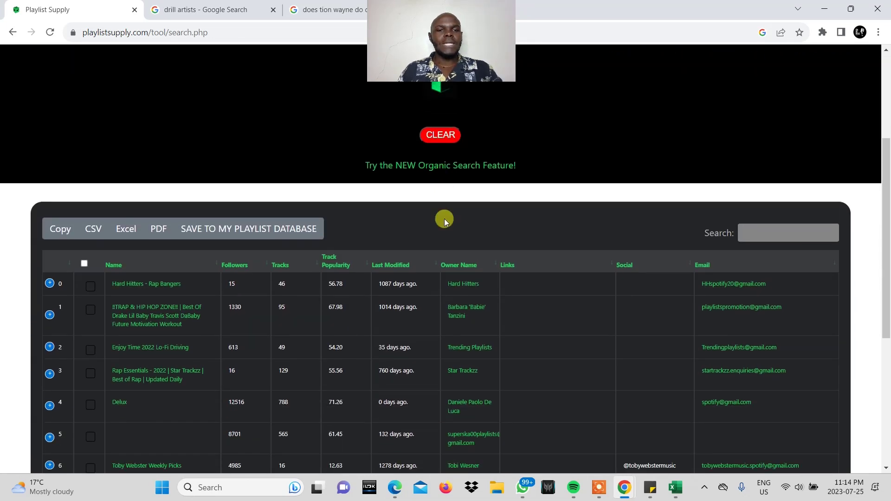
pyautogui.scroll(-4, 394, 305)
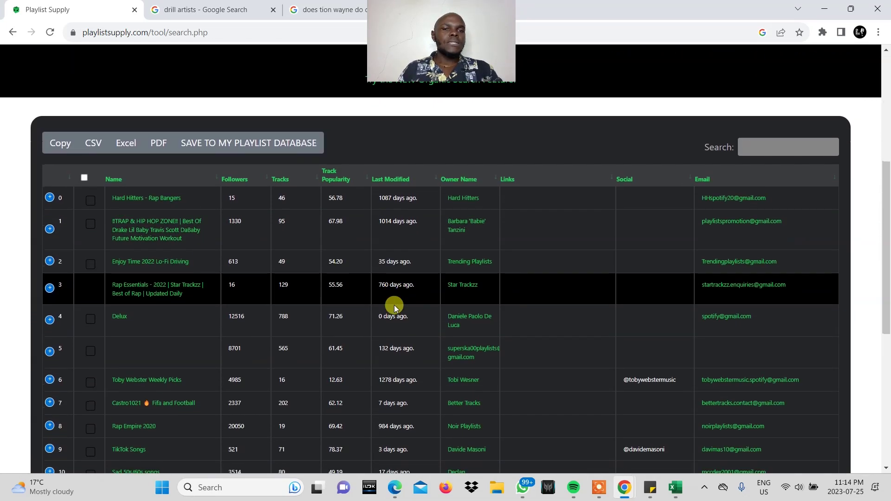
pyautogui.scroll(-4, 394, 305)
pyautogui.scroll(6, 394, 302)
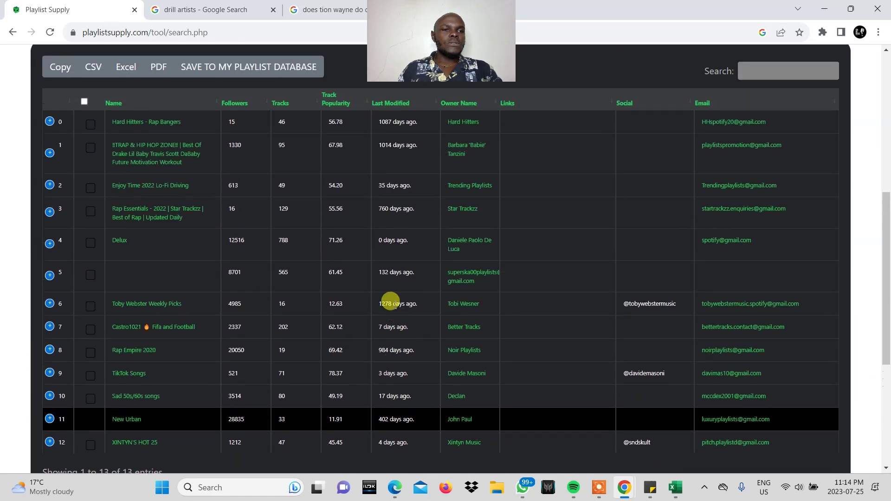
pyautogui.scroll(1, 394, 305)
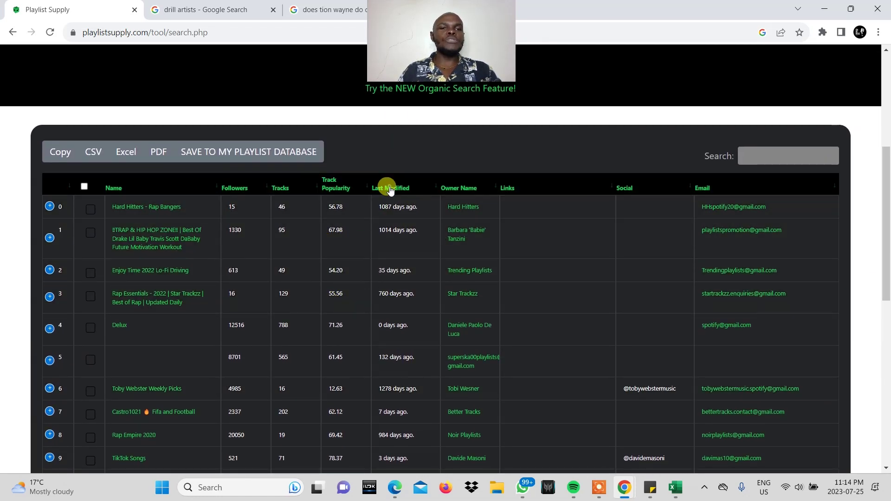
pyautogui.click(390, 189)
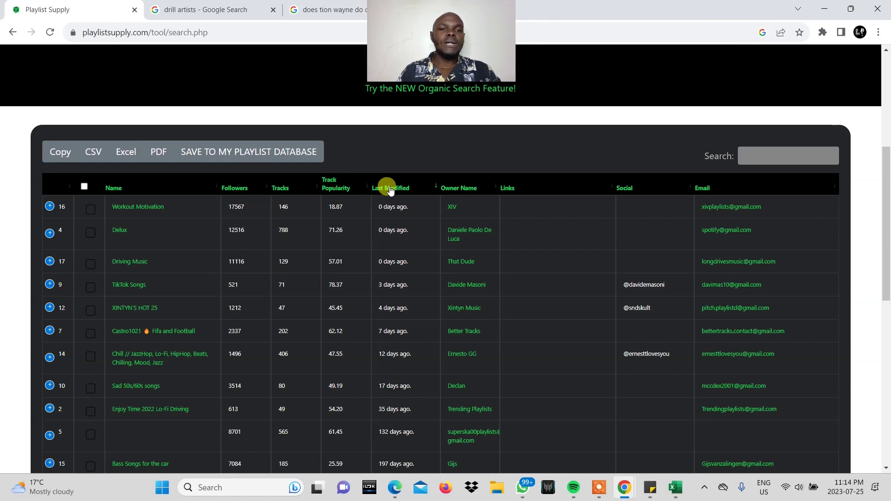
# Examine the sorted pop smoke playlists from newest to oldest, checking last modified dates, contact emails and the number of entries
pyautogui.scroll(-9, 389, 191)
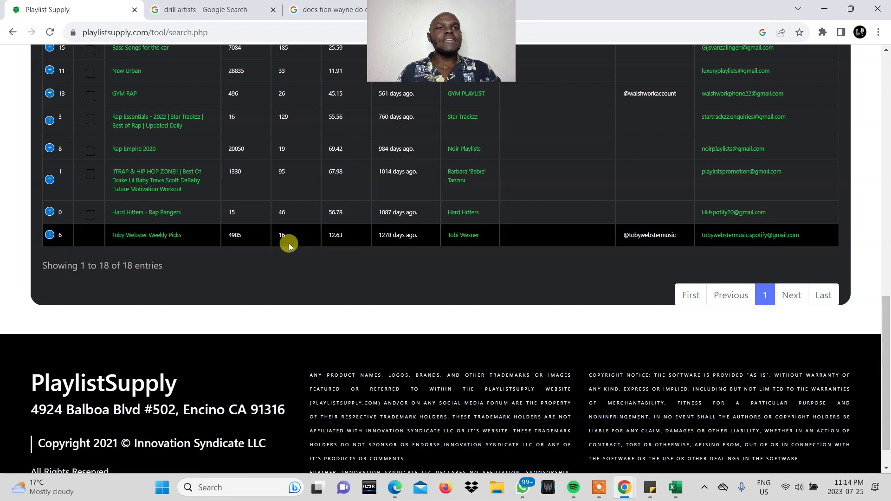
pyautogui.scroll(1, 289, 243)
pyautogui.scroll(10, 289, 243)
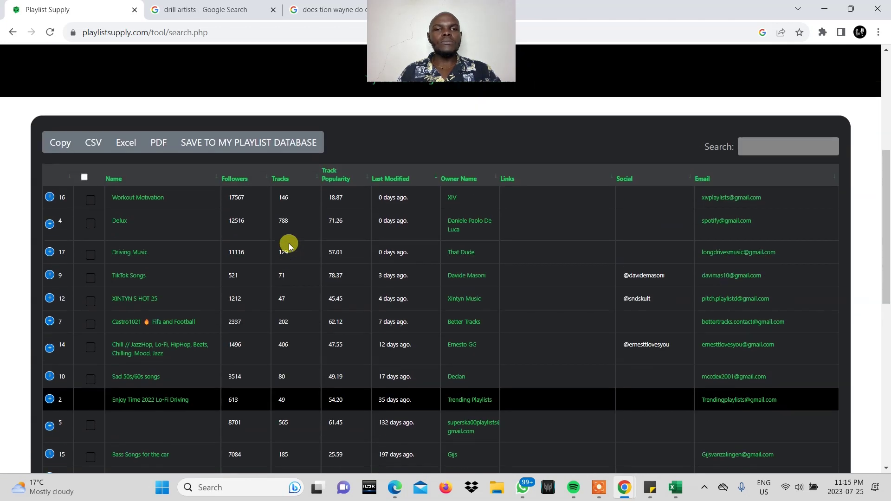
pyautogui.scroll(1, 292, 246)
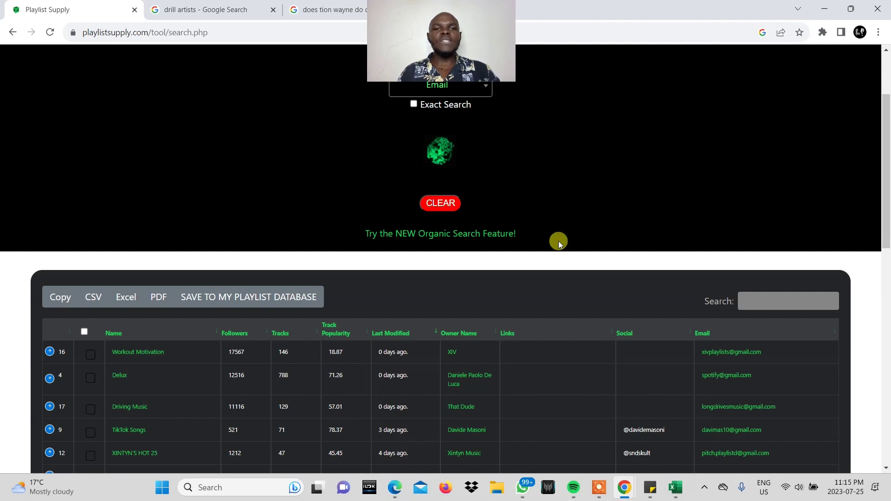
pyautogui.scroll(-4, 559, 241)
pyautogui.scroll(-10, 558, 241)
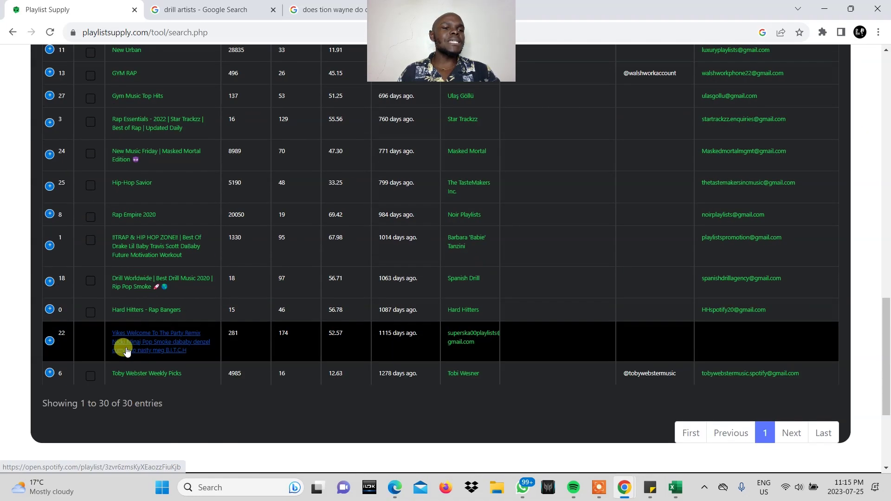
pyautogui.scroll(-2, 126, 347)
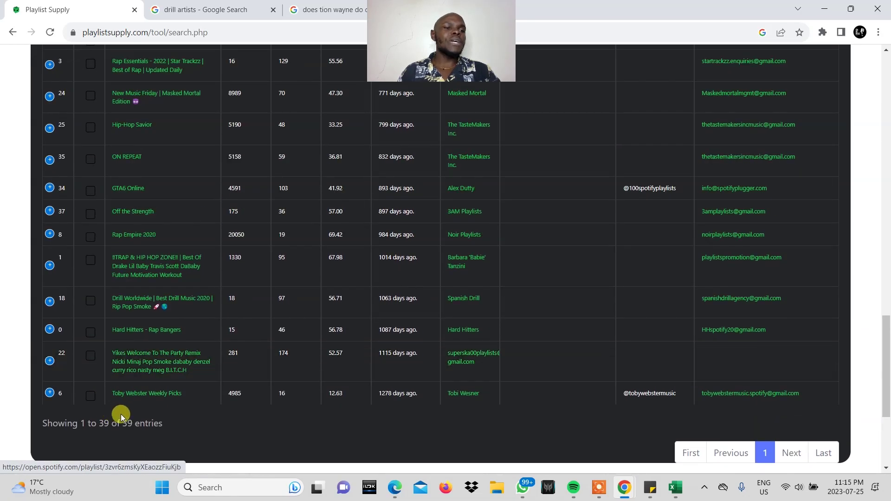
pyautogui.scroll(-1, 124, 447)
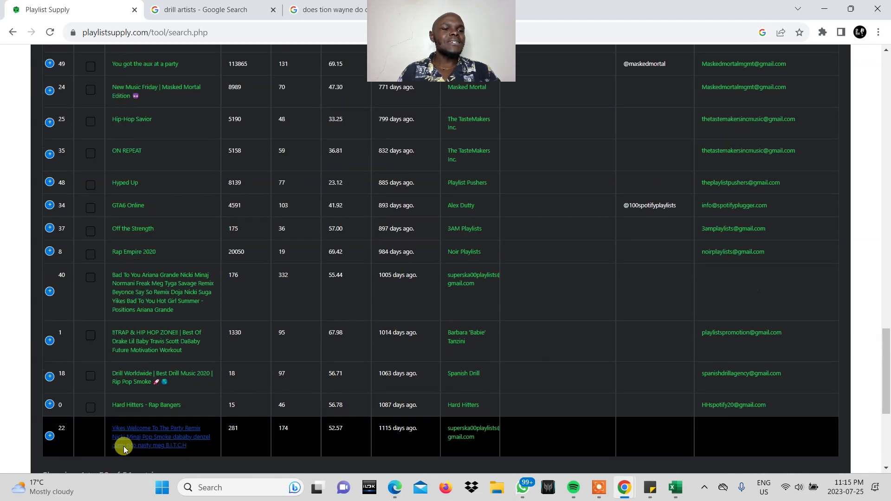
pyautogui.scroll(20, 124, 447)
pyautogui.scroll(4, 123, 446)
pyautogui.scroll(-4, 124, 446)
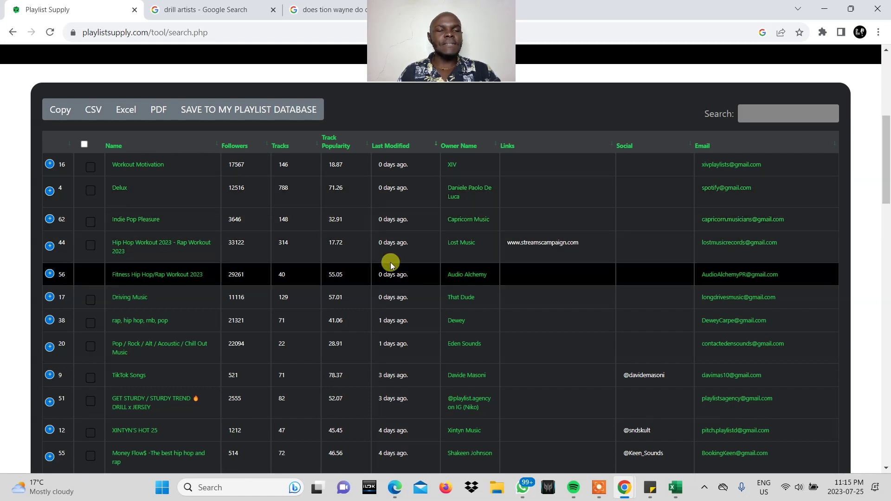
pyautogui.scroll(-3, 394, 371)
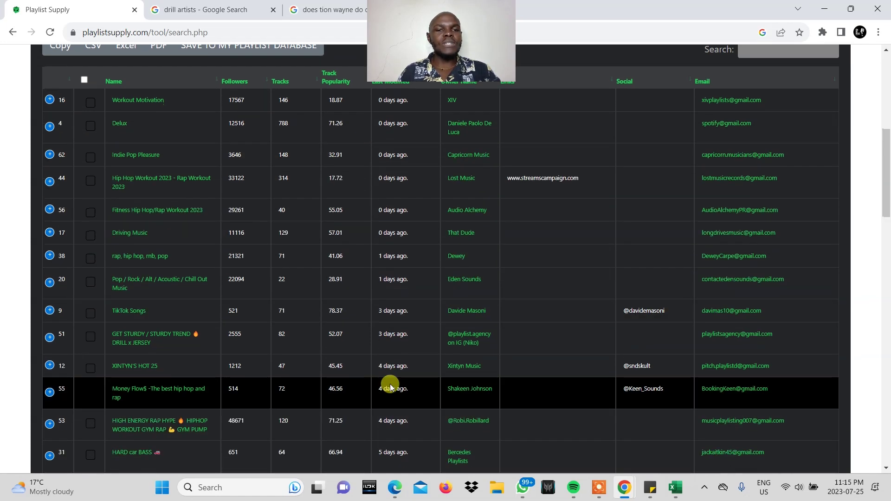
pyautogui.scroll(3, 400, 325)
pyautogui.scroll(-18, 408, 272)
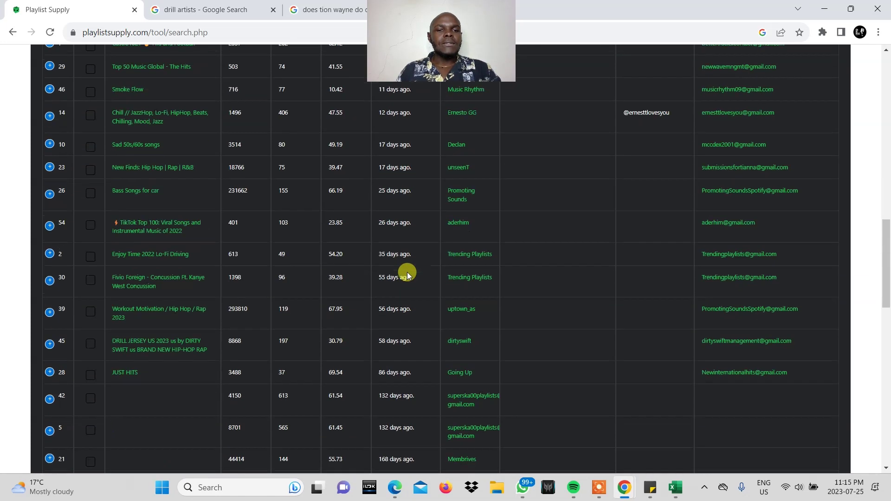
pyautogui.scroll(-15, 407, 272)
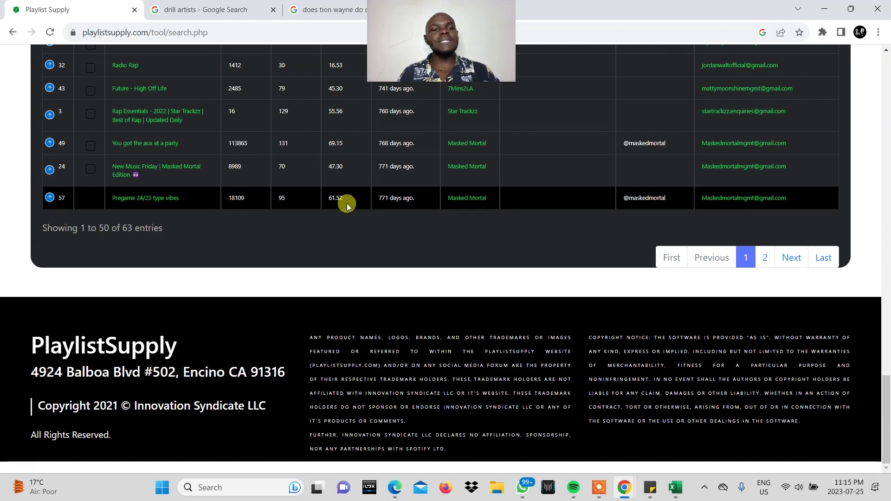
pyautogui.scroll(15, 486, 186)
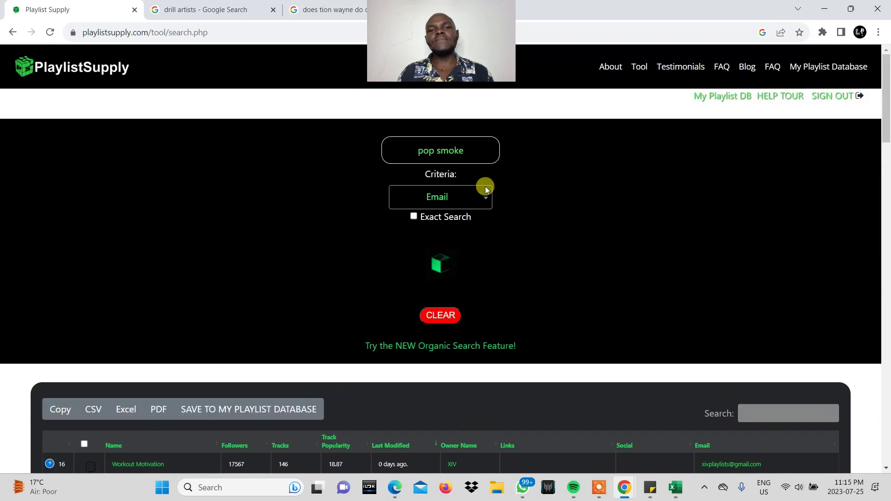
# Export the pop smoke playlist results as a CSV file and open the downloaded file in Excel
pyautogui.scroll(-2, 485, 186)
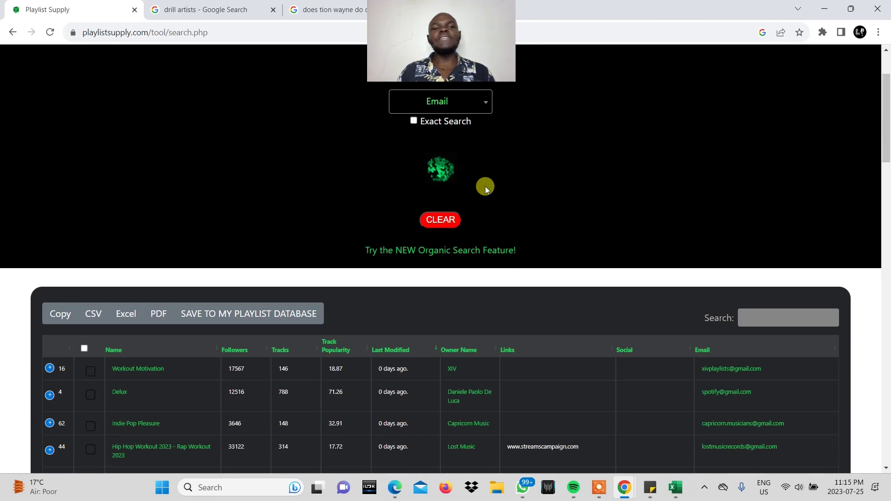
pyautogui.scroll(-2, 392, 295)
pyautogui.scroll(-1, 392, 295)
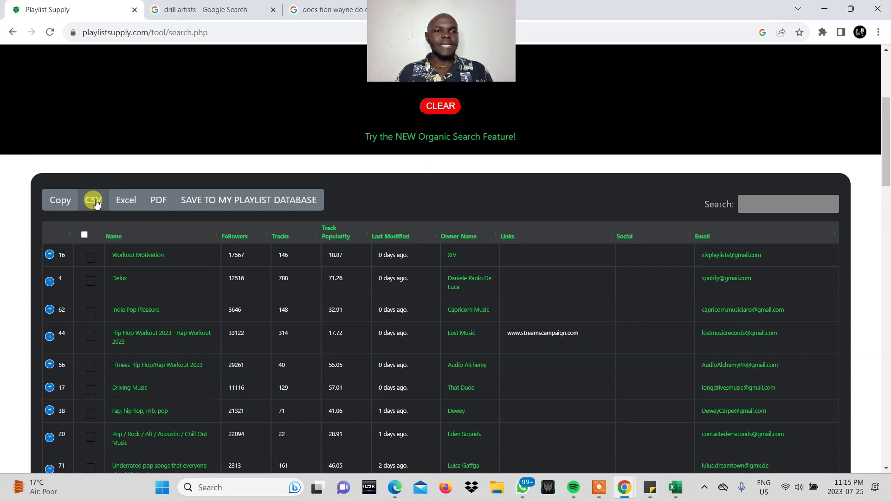
pyautogui.click(95, 201)
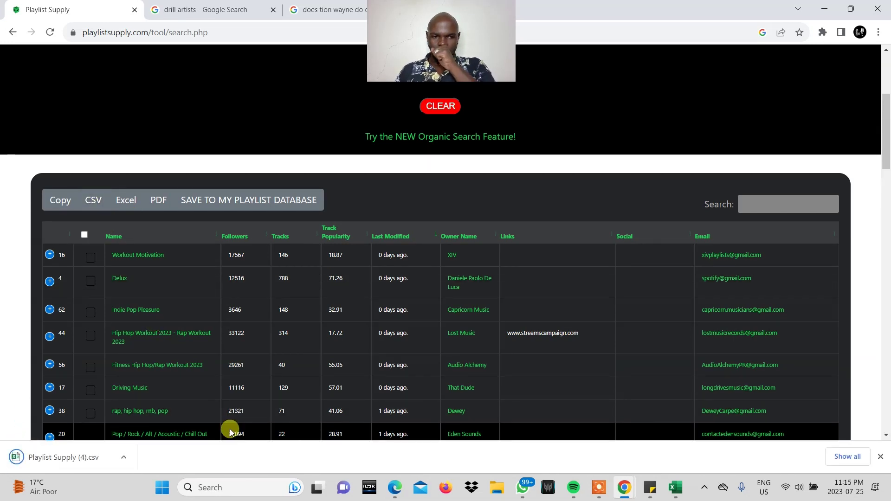
pyautogui.click(81, 465)
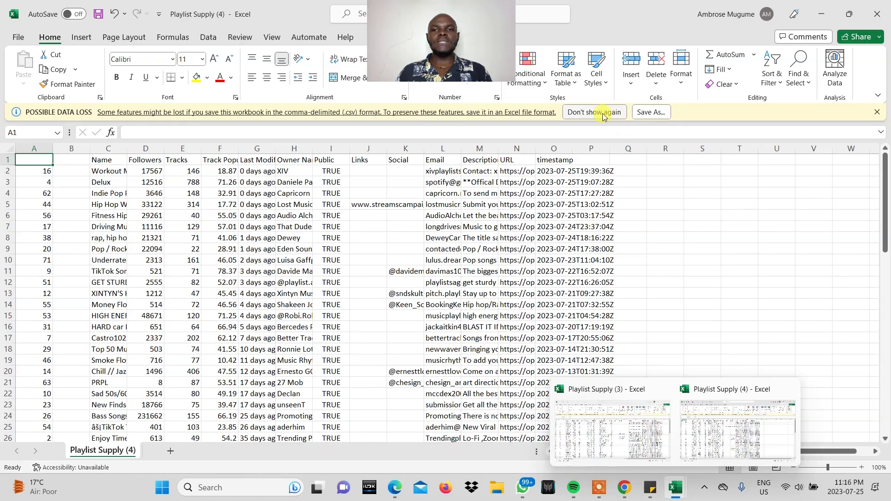
# Examine the exported pop smoke playlist rows, checking the last modified, owner, social and email columns down the sheet
pyautogui.scroll(-3, 321, 258)
pyautogui.scroll(-3, 322, 259)
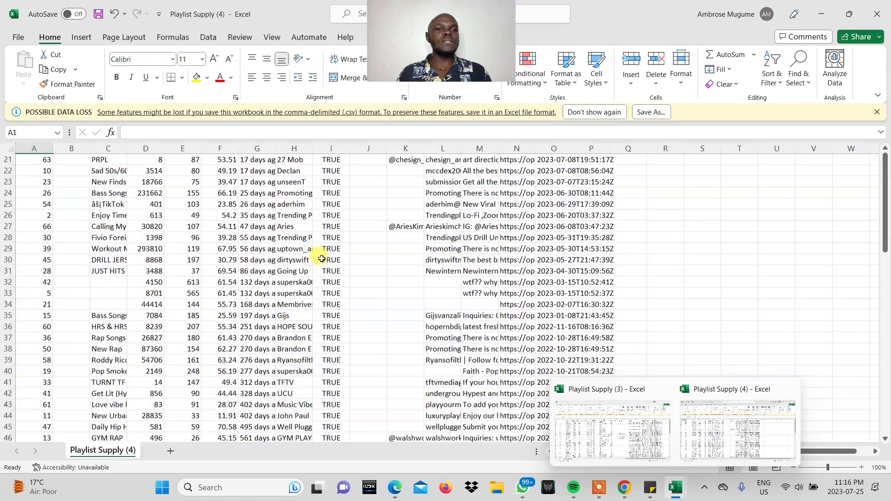
pyautogui.scroll(7, 322, 258)
pyautogui.scroll(-4, 321, 258)
pyautogui.scroll(-7, 322, 259)
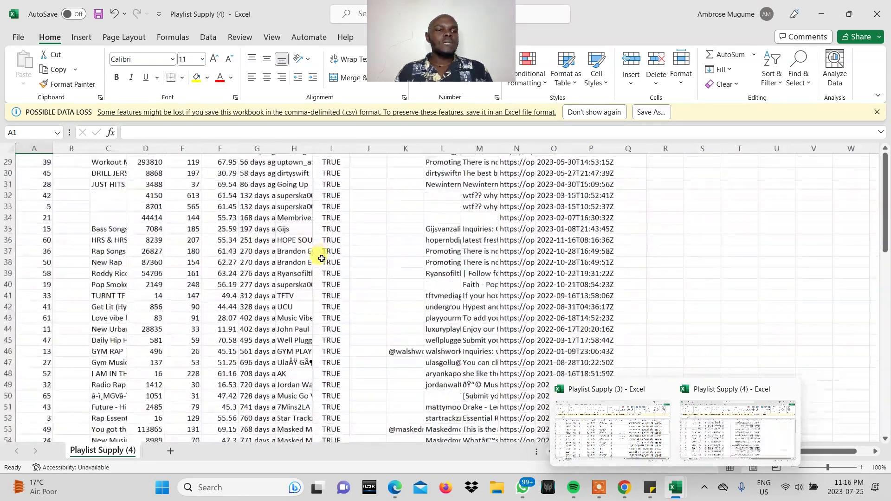
pyautogui.scroll(12, 521, 242)
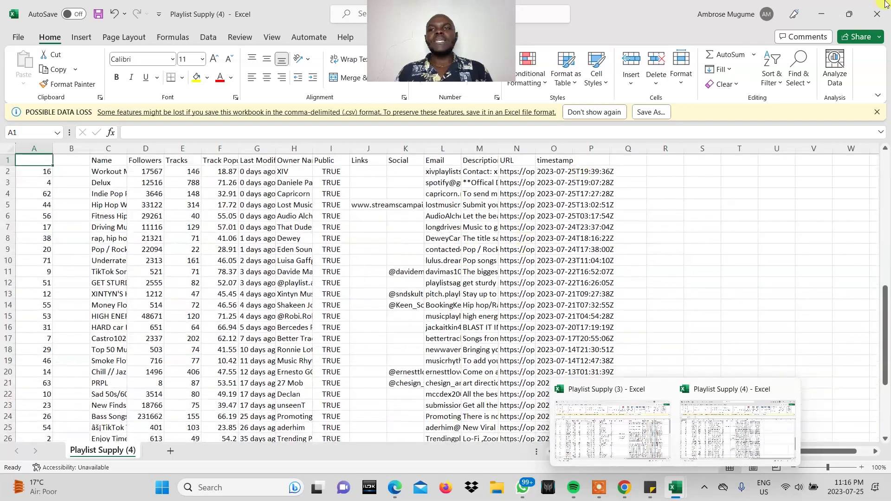
# Close the Playlist Supply (4) and Playlist Supply (3) workbooks, discarding the changes, to return to the playlist search page in the browser
pyautogui.click(880, 5)
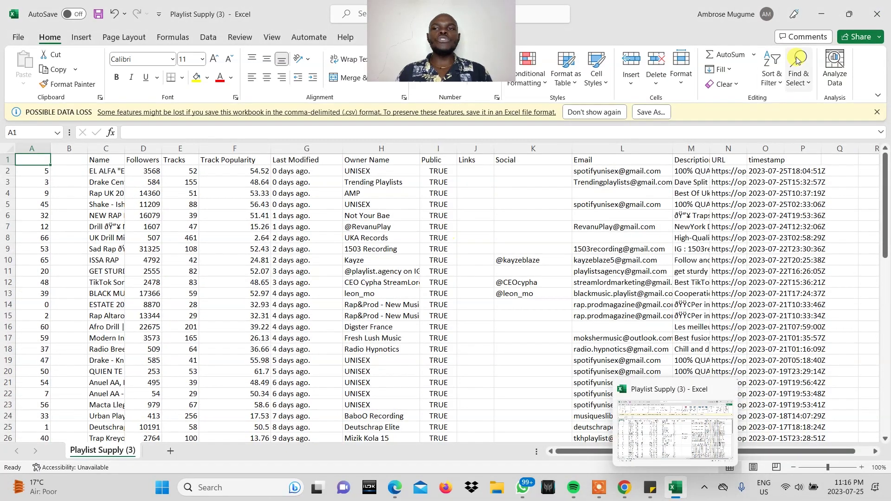
pyautogui.click(877, 14)
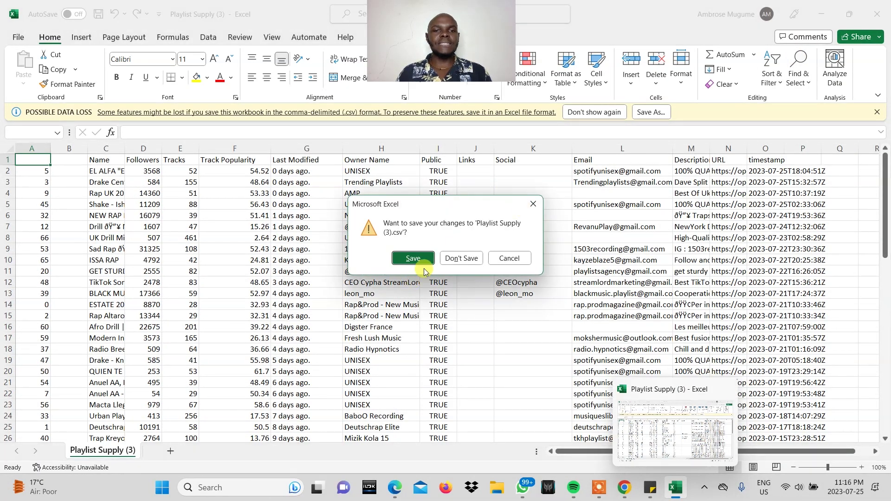
pyautogui.click(451, 259)
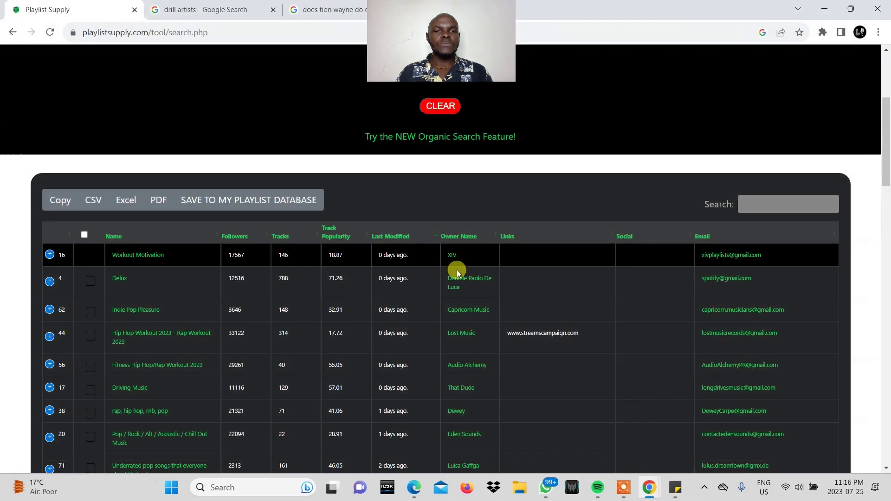
pyautogui.scroll(5, 358, 312)
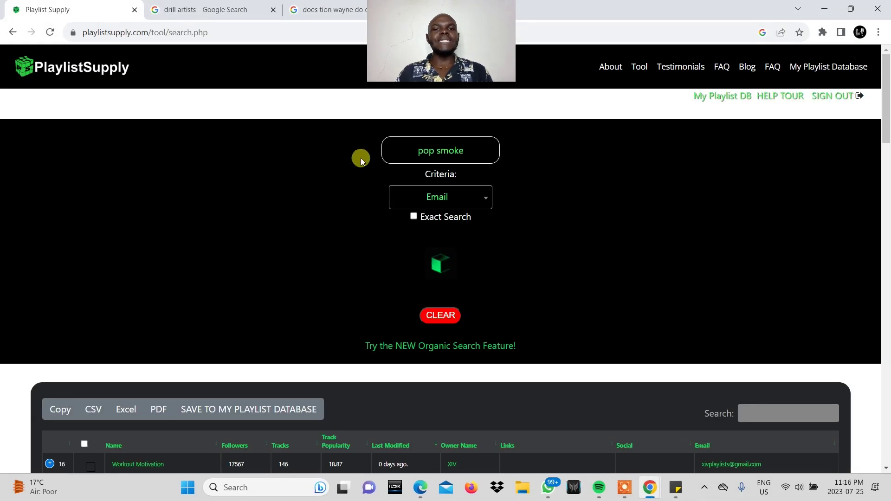
pyautogui.scroll(-1, 389, 335)
pyautogui.scroll(-1, 390, 335)
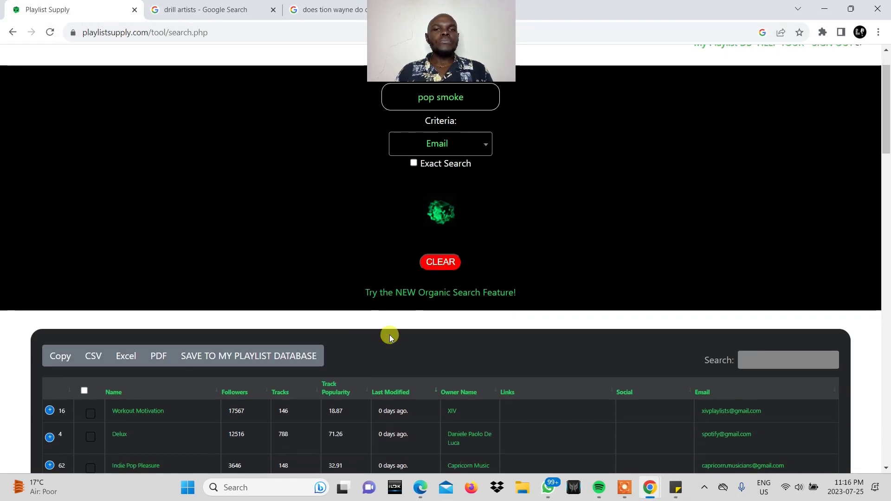
pyautogui.scroll(2, 389, 336)
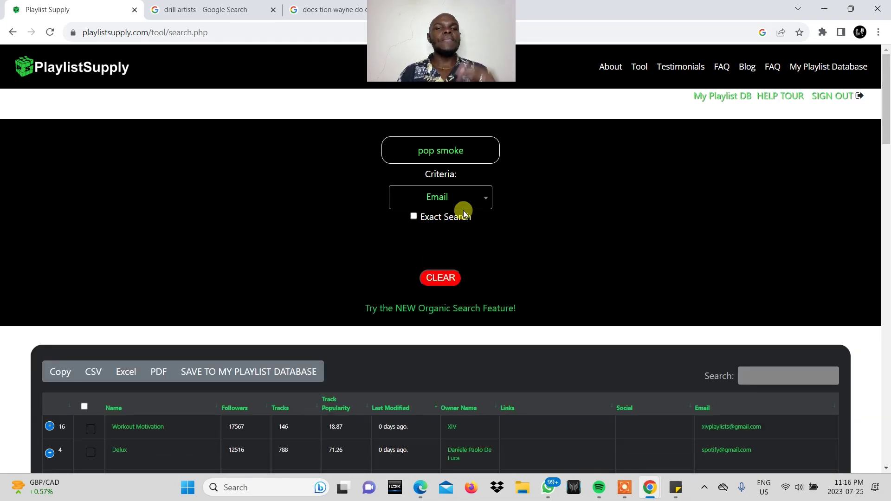
pyautogui.scroll(-1, 464, 210)
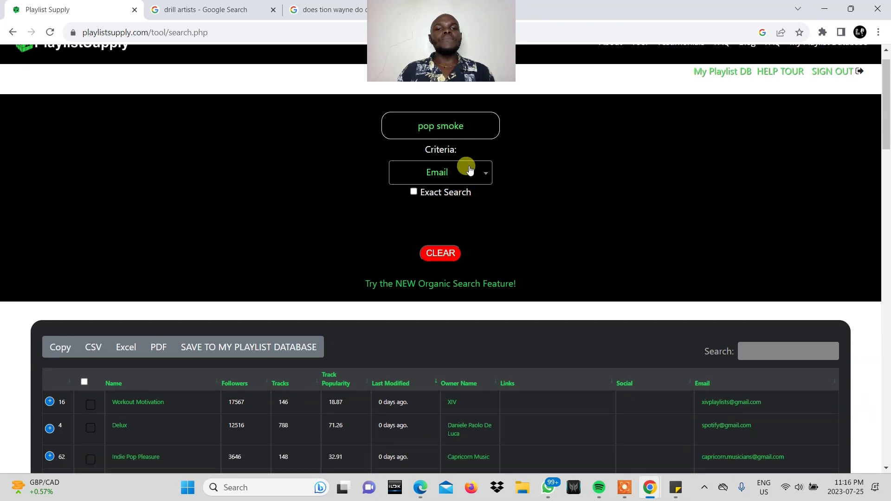
pyautogui.scroll(1, 464, 168)
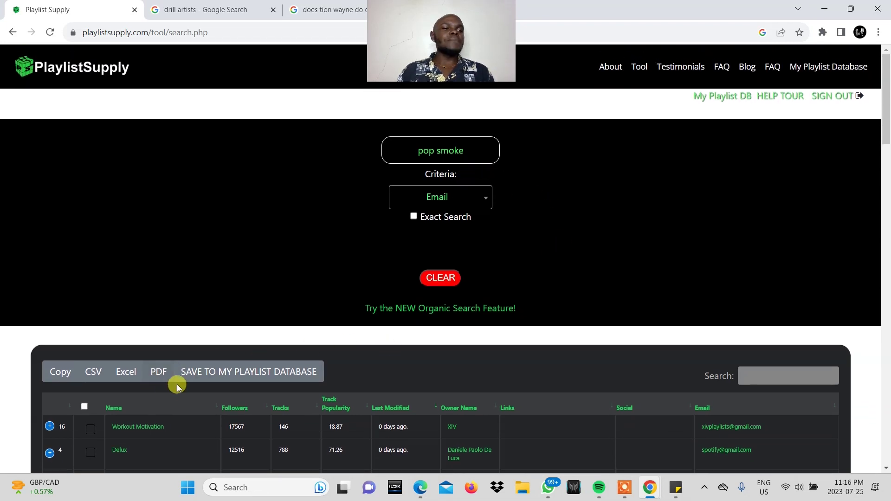